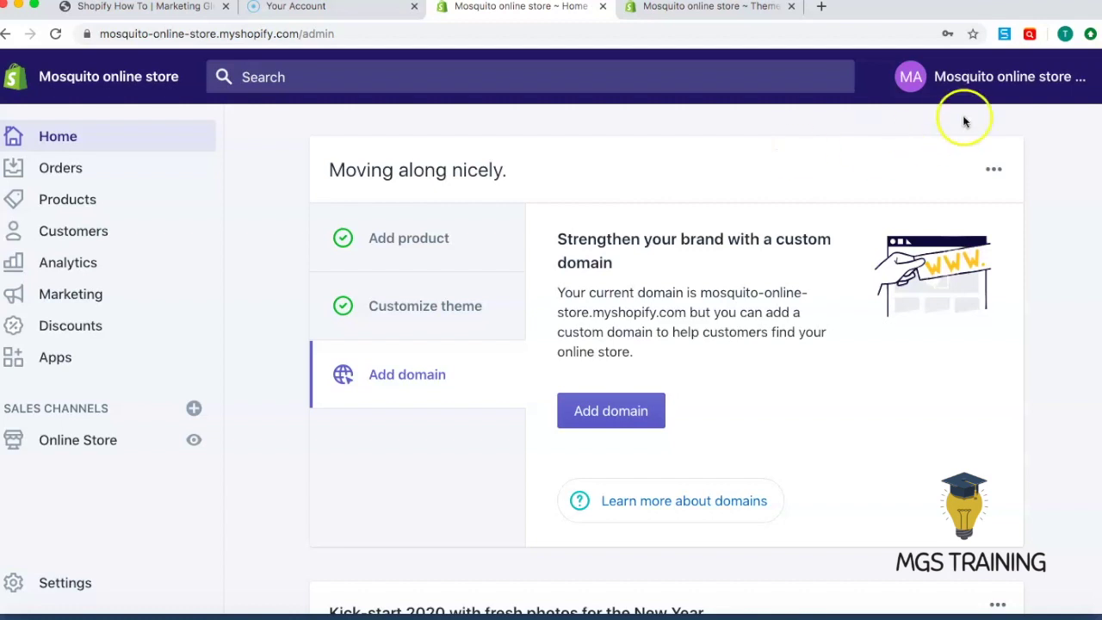
- Review the store account's menu options, from profile and log out to help resources and keyboard shortcuts
left_click(983, 77)
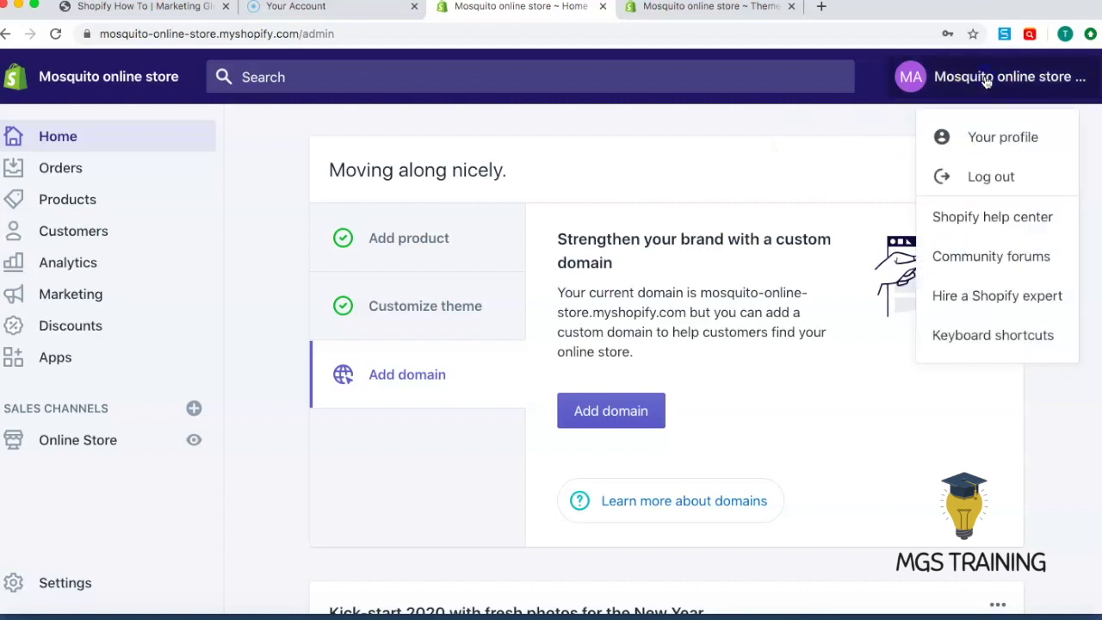
left_click(996, 142)
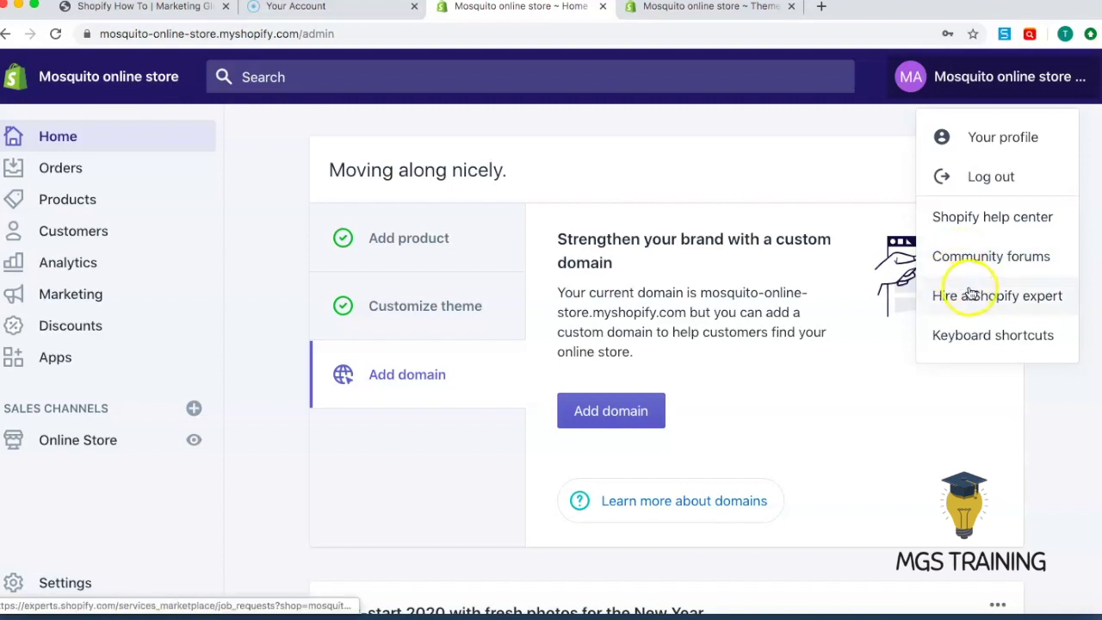
left_click(996, 350)
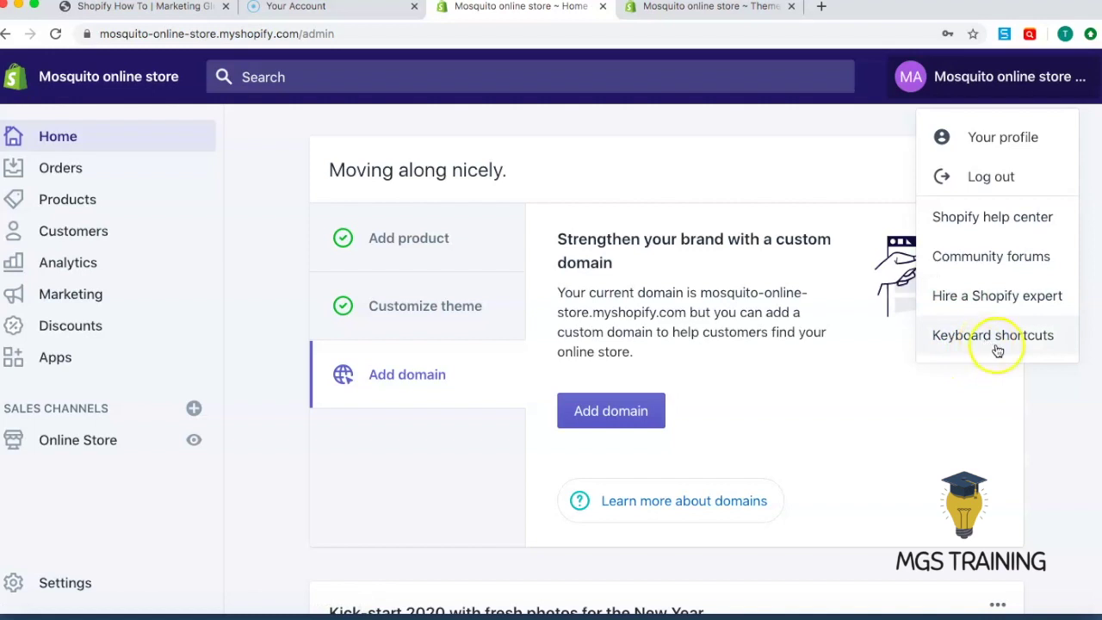
left_click(1039, 388)
left_click(813, 375)
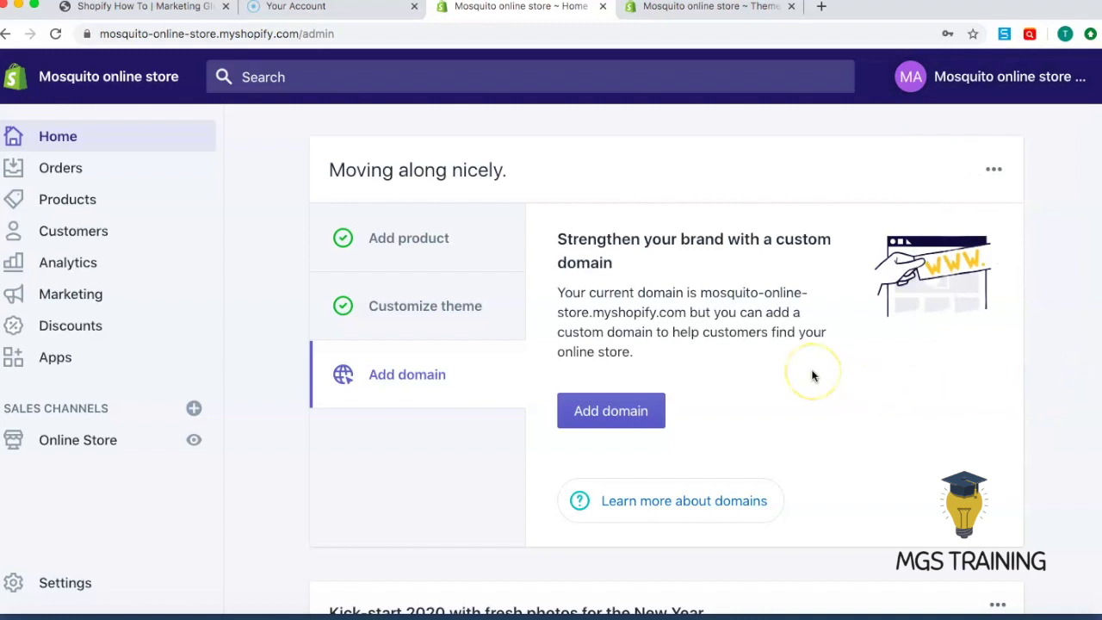
- Show the empty admin search for the store and Shopify's resources, and dismiss it
key("/")
left_click(267, 76)
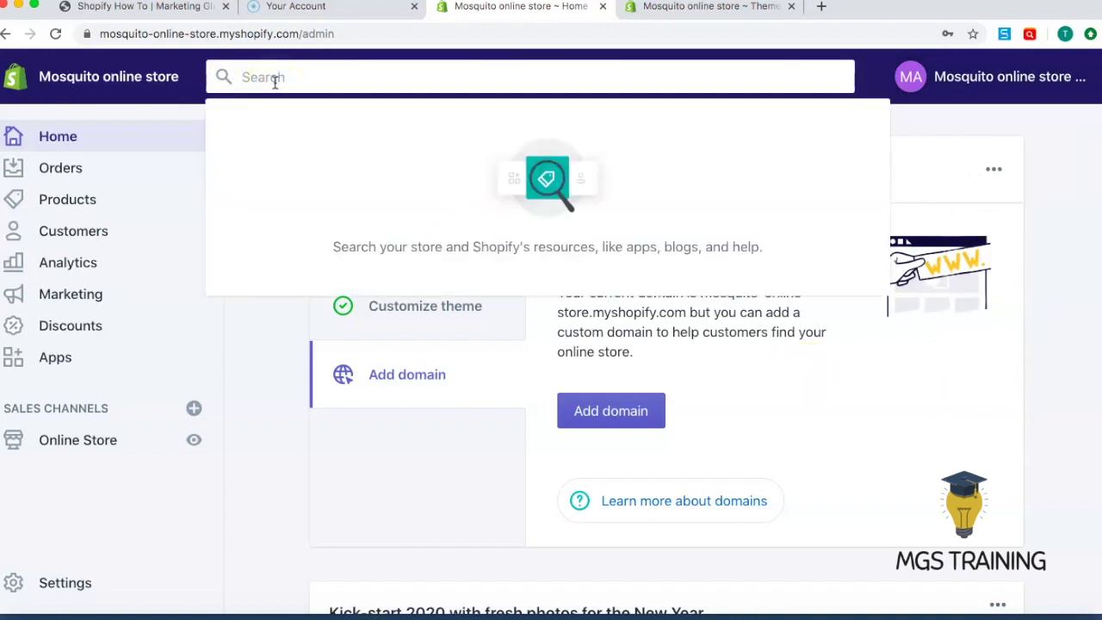
left_click(277, 310)
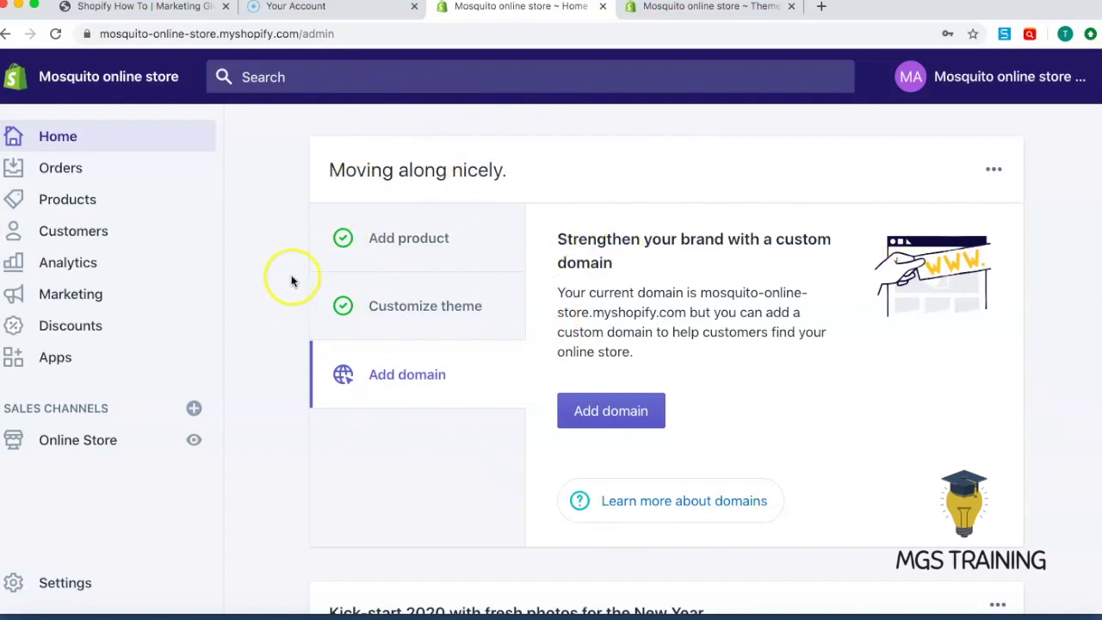
- Examine the admin home page's setup checklist, recommendation cards and suggested reading through to the last card, and return to the checklist
left_click_drag(329, 172, 502, 177)
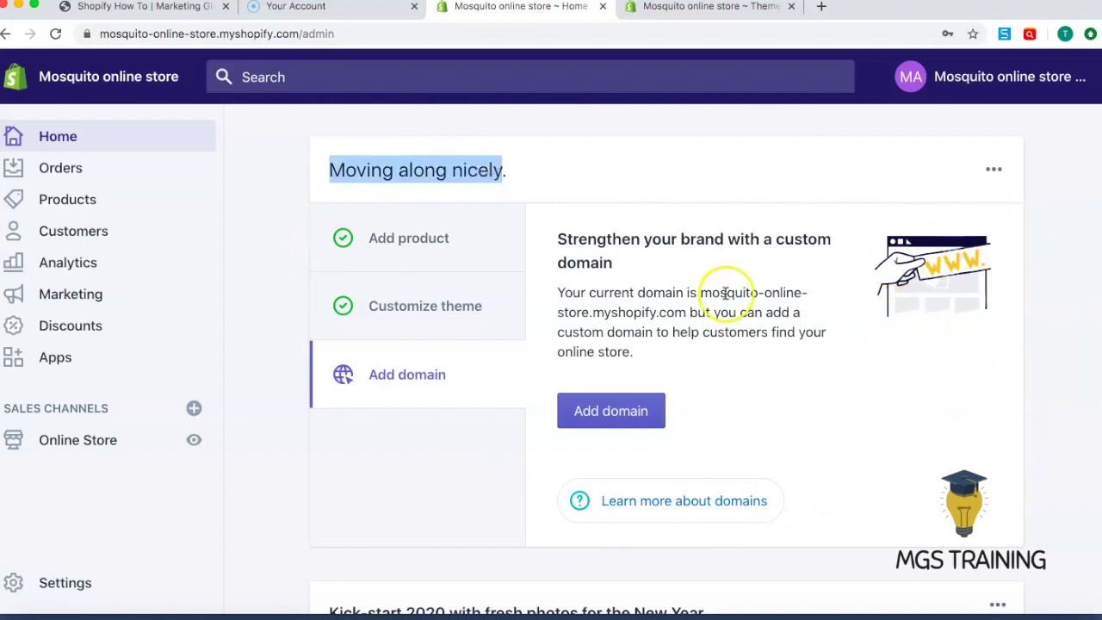
left_click(282, 337)
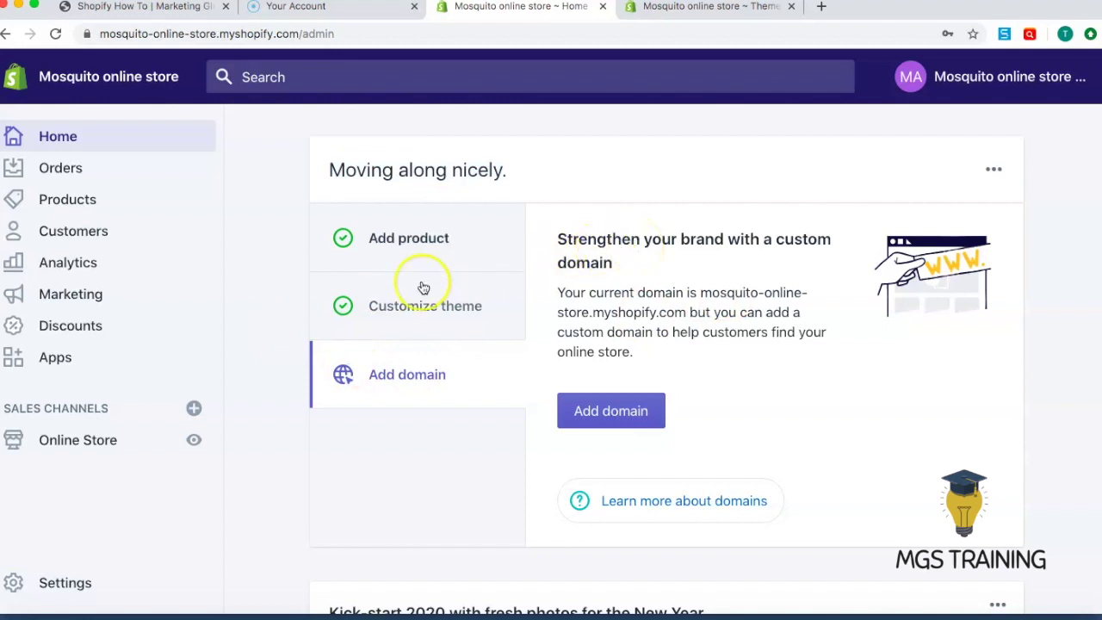
left_click(292, 338)
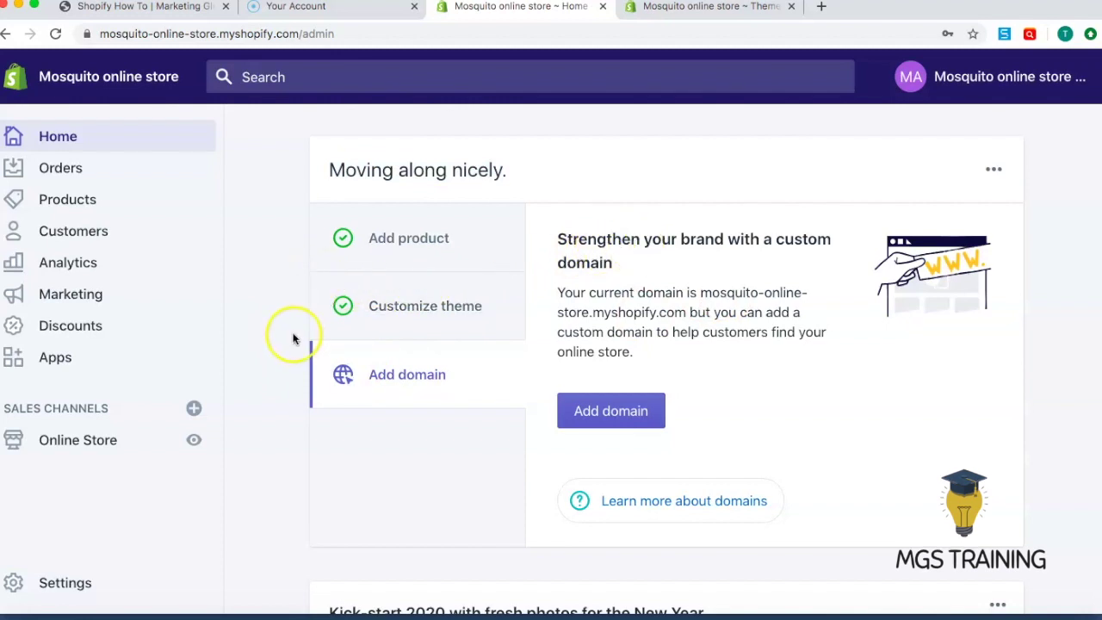
scroll(293, 339, "down", 8)
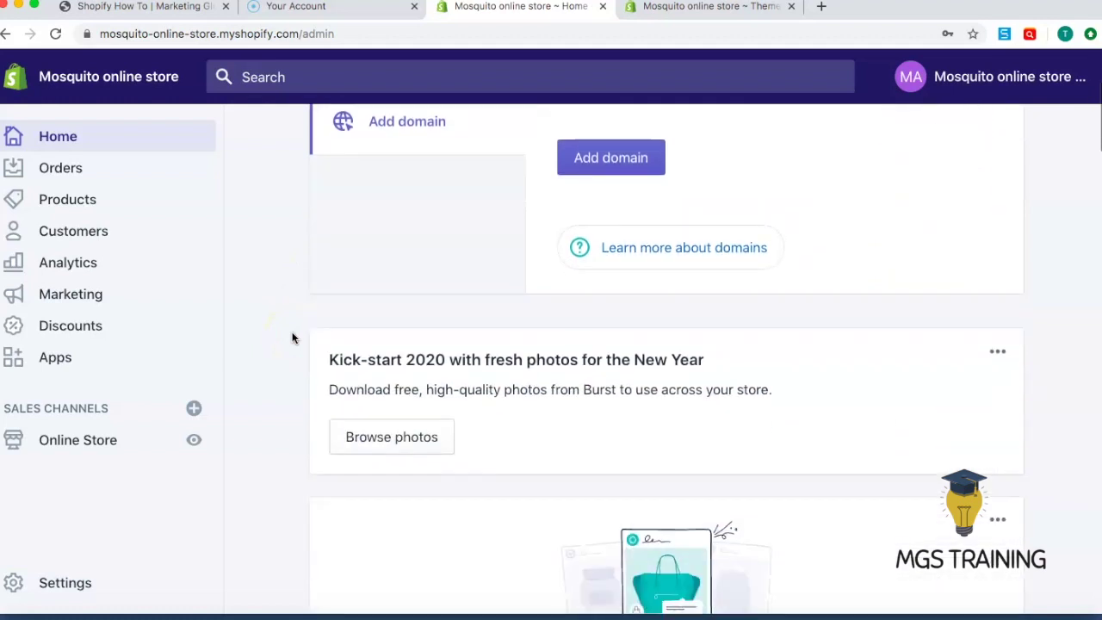
left_click(338, 342)
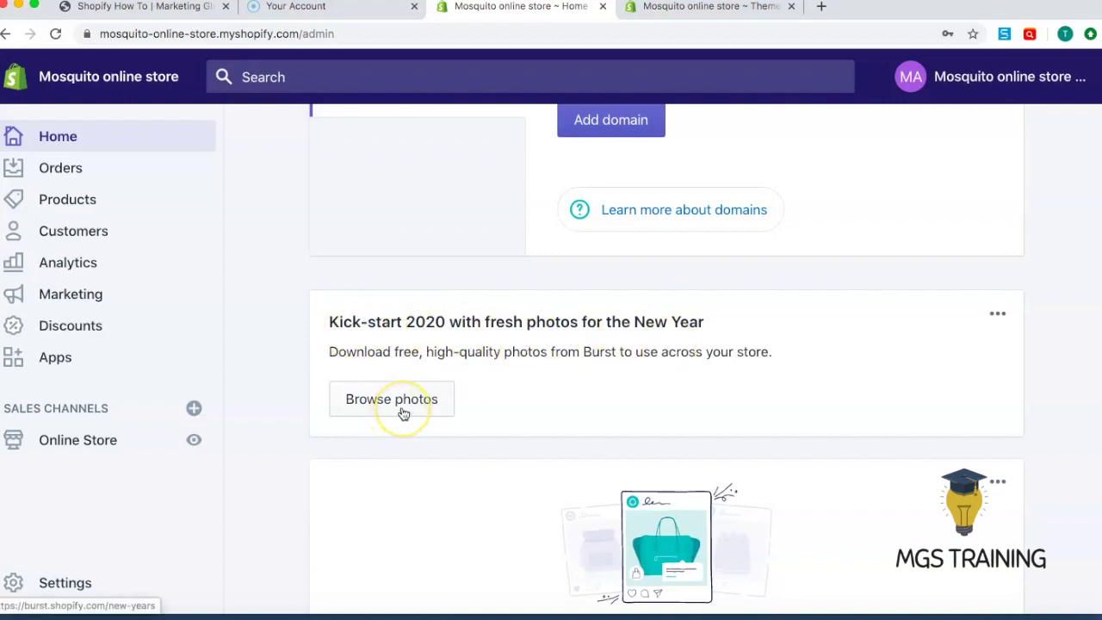
scroll(402, 413, "down", 5)
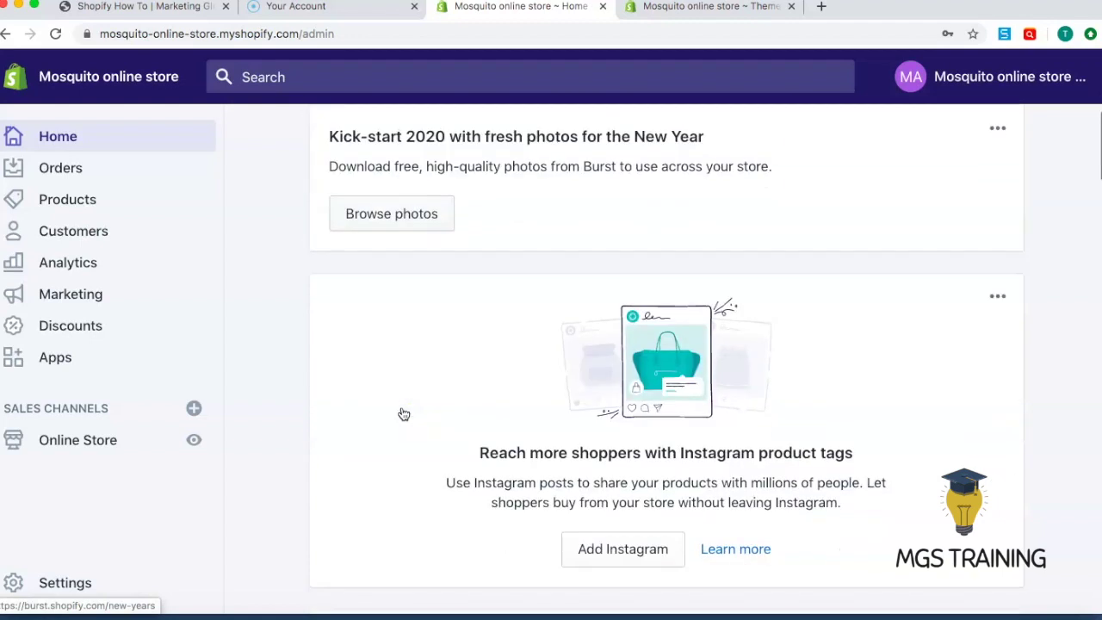
scroll(403, 413, "down", 4)
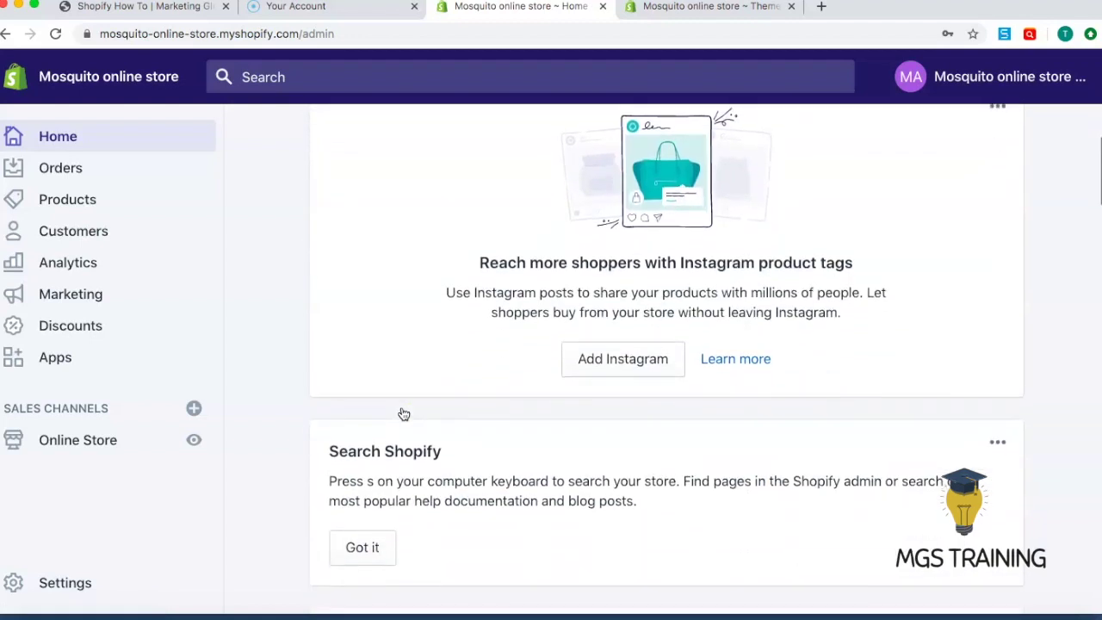
scroll(403, 413, "down", 6)
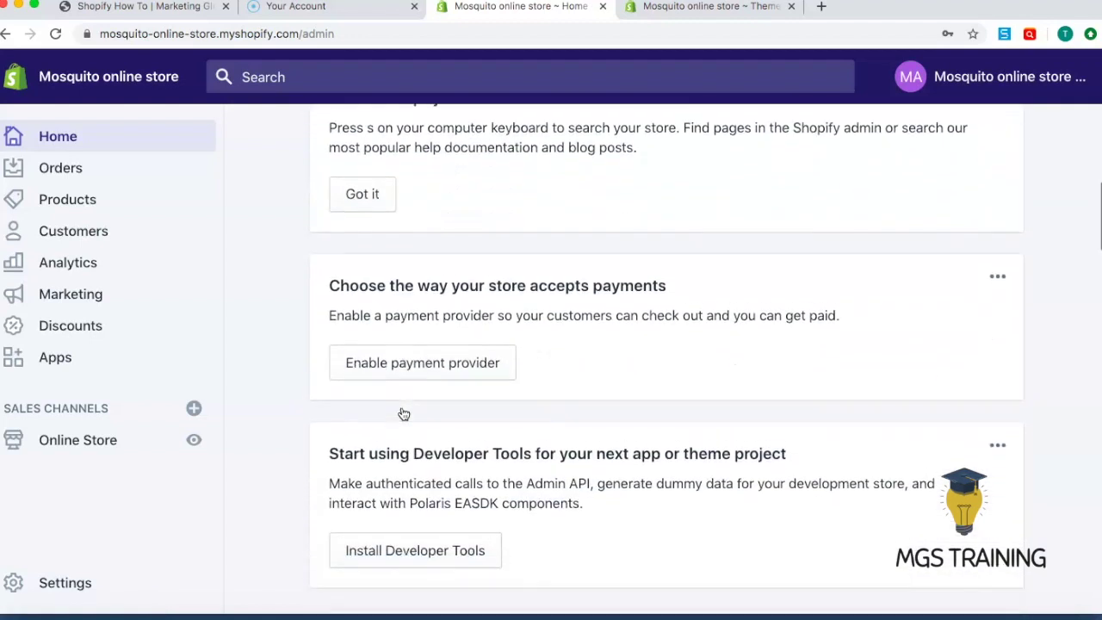
scroll(401, 406, "down", 5)
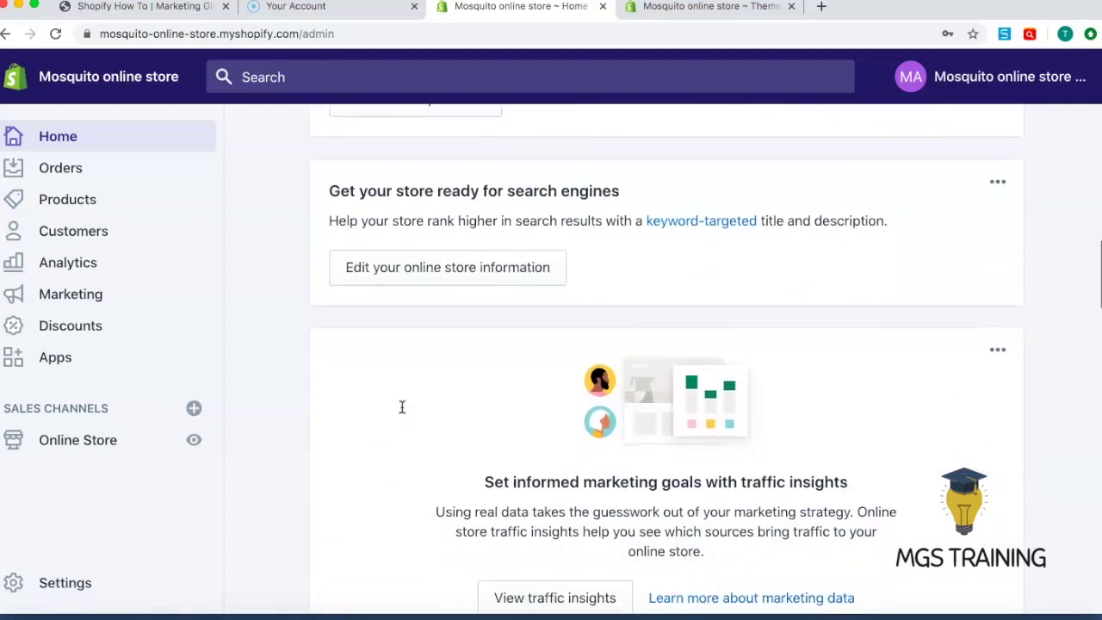
scroll(402, 407, "down", 3)
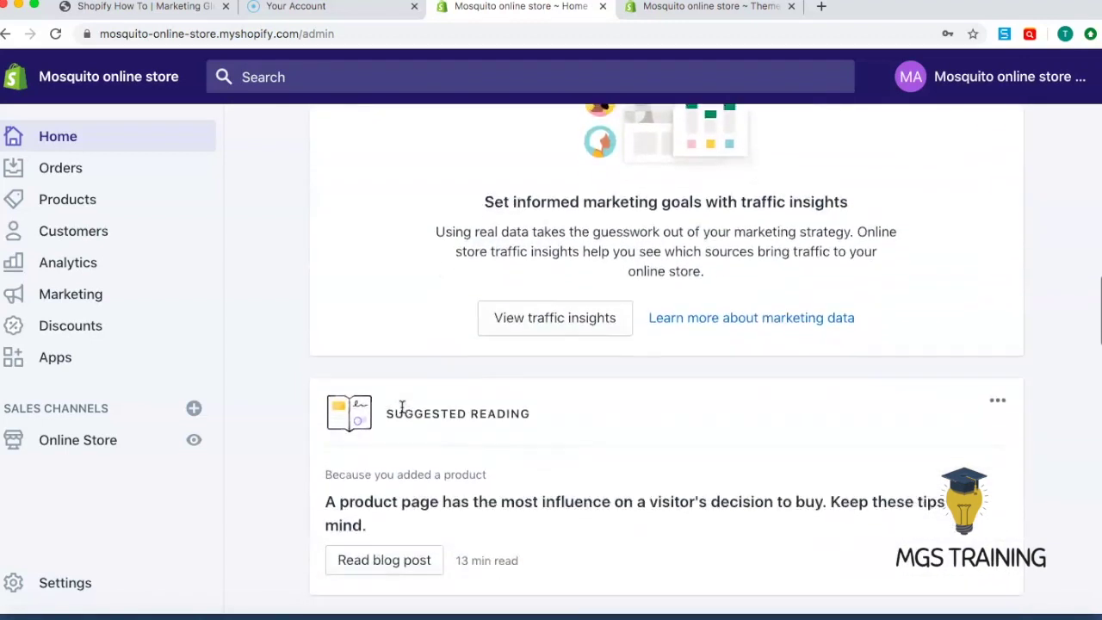
scroll(433, 428, "down", 6)
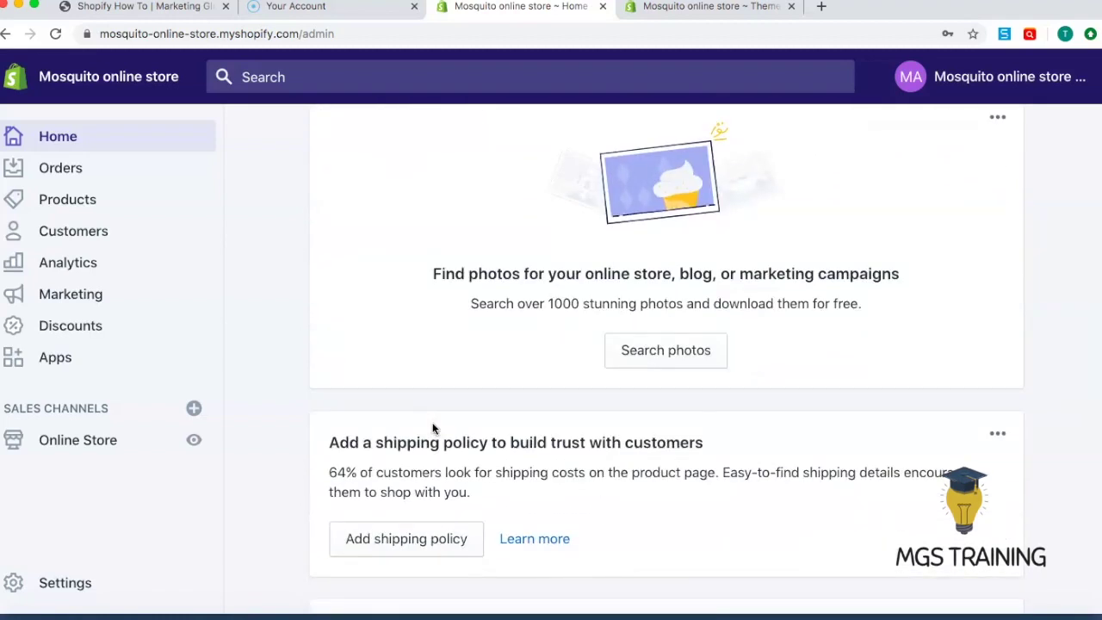
scroll(433, 428, "down", 4)
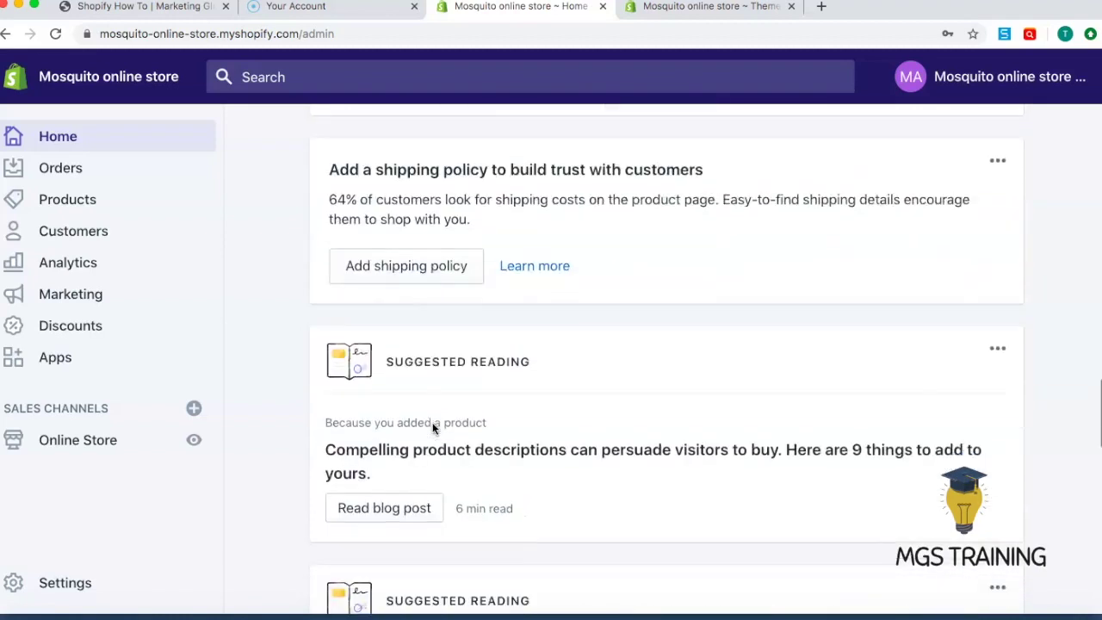
scroll(433, 428, "down", 4)
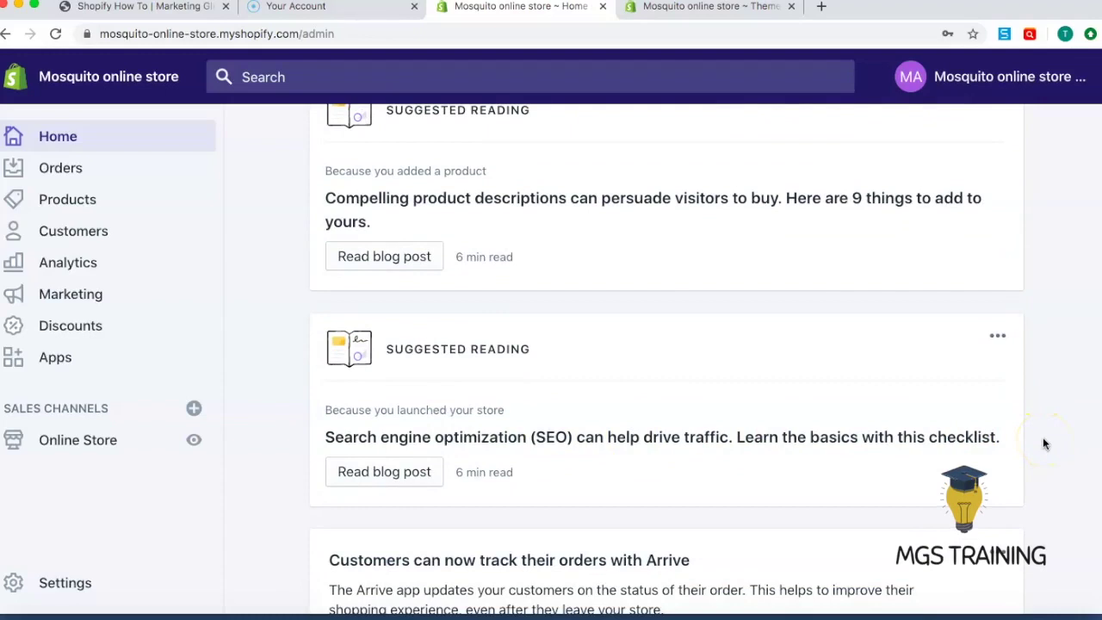
scroll(1042, 442, "down", 5)
scroll(1044, 442, "down", 3)
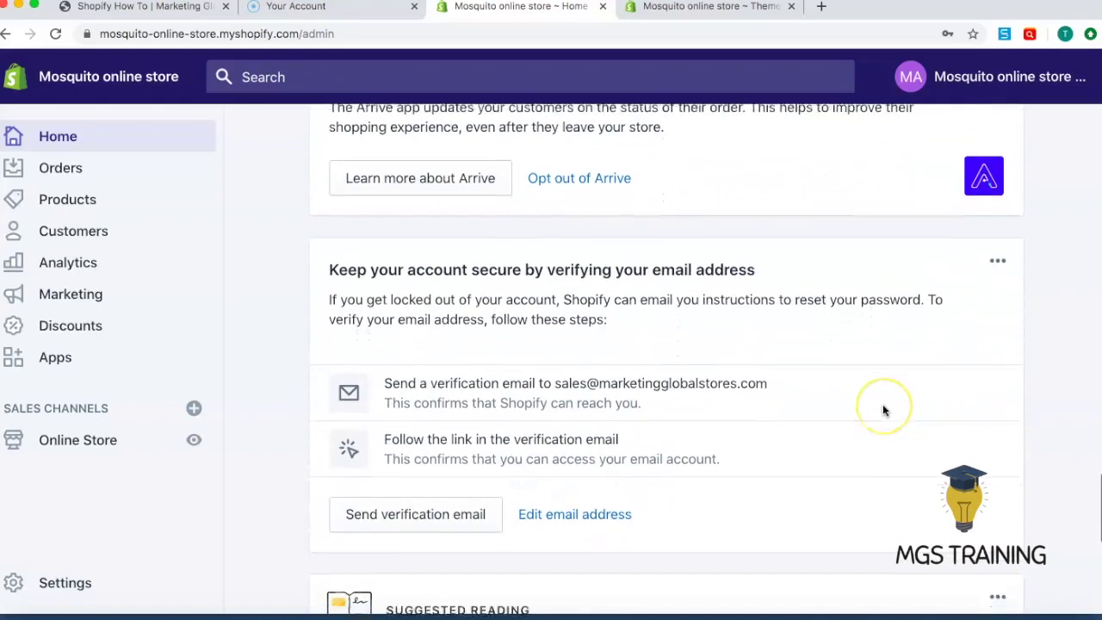
scroll(883, 410, "down", 5)
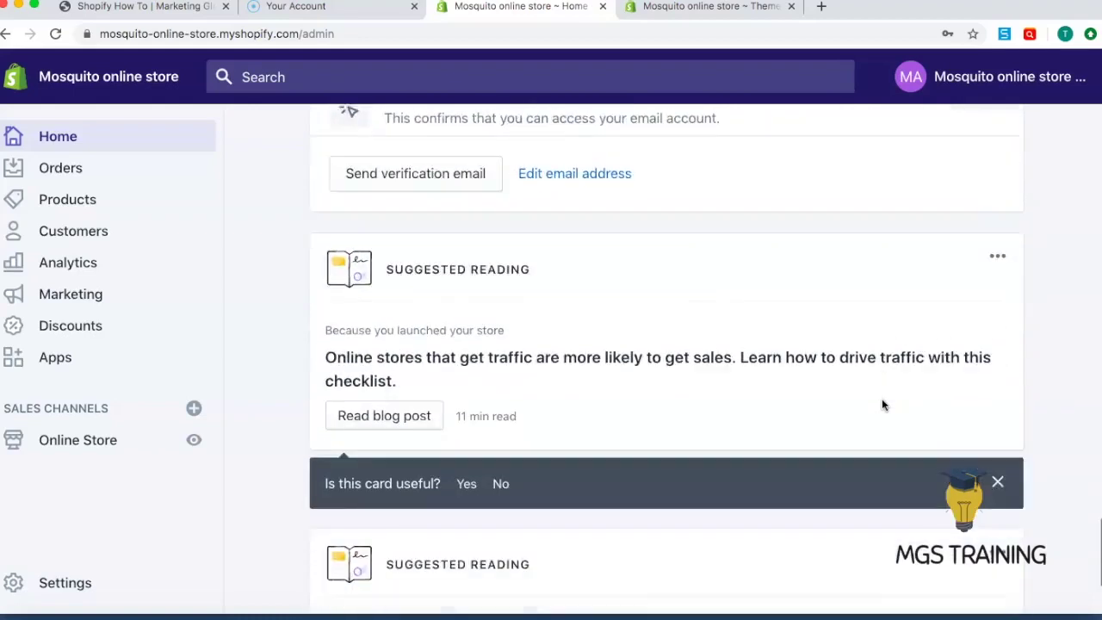
scroll(881, 404, "down", 3)
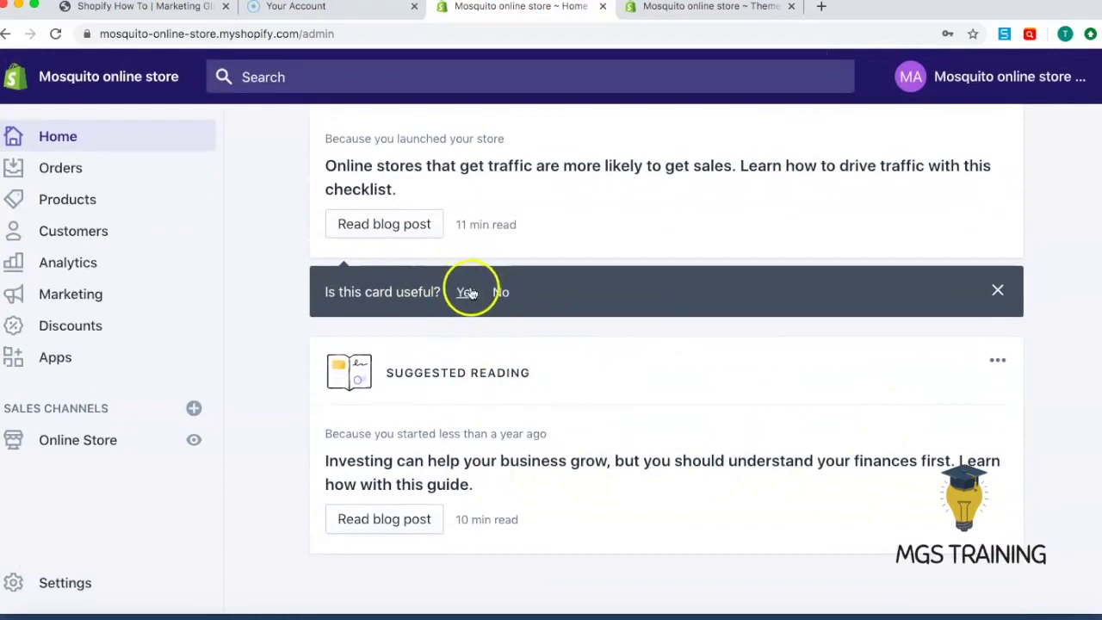
scroll(449, 401, "up", 3)
scroll(448, 401, "up", 15)
scroll(451, 407, "up", 15)
scroll(451, 407, "up", 6)
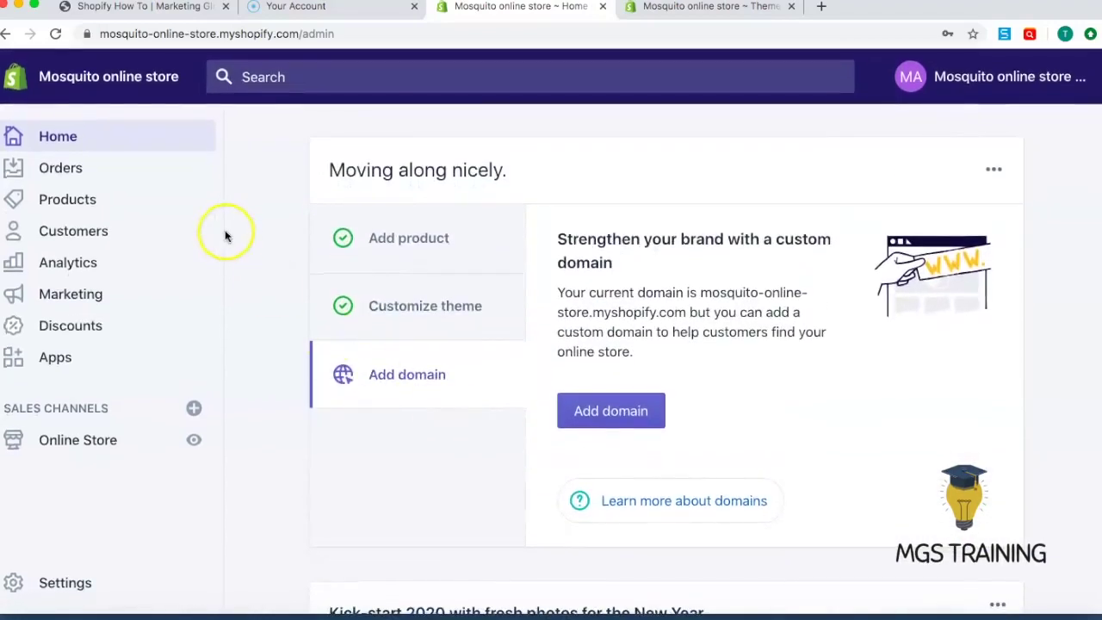
- Search the store admin for "photo", look over the suggested resources and dismiss the search
left_click(280, 79)
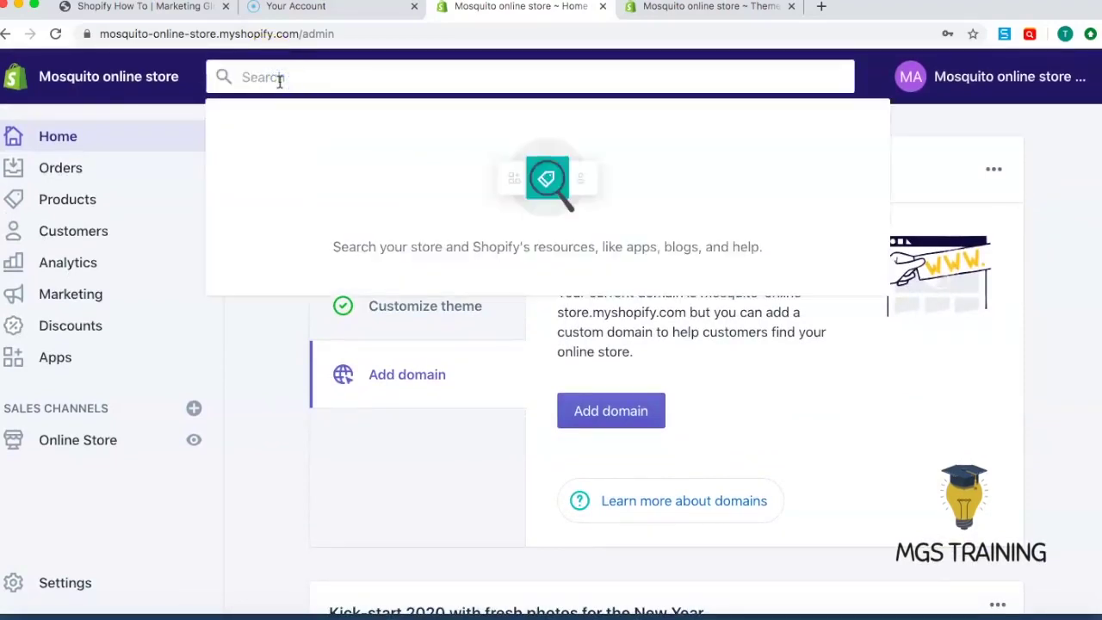
type("photo")
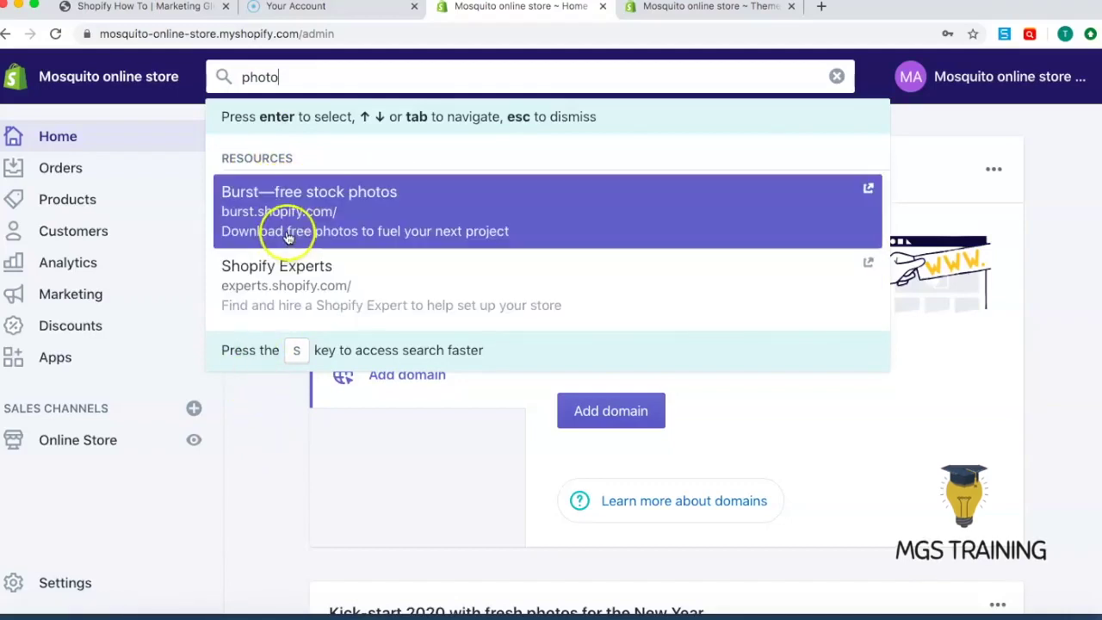
left_click(258, 421)
- Search the store admin for "shipping", look over the matches and dismiss the search
left_click(308, 76)
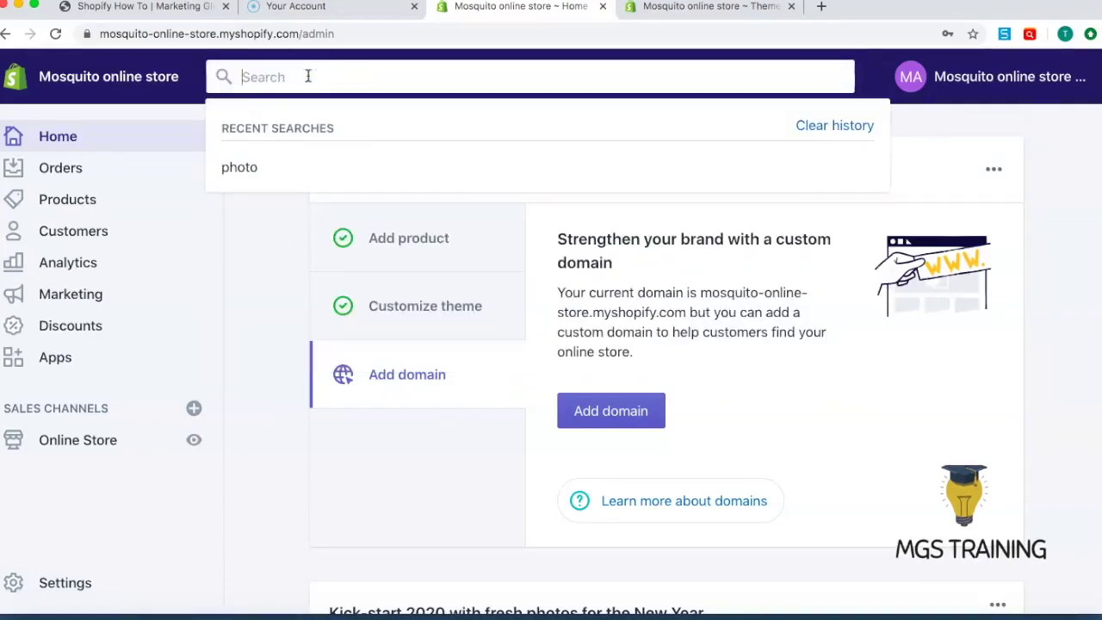
type("shipping")
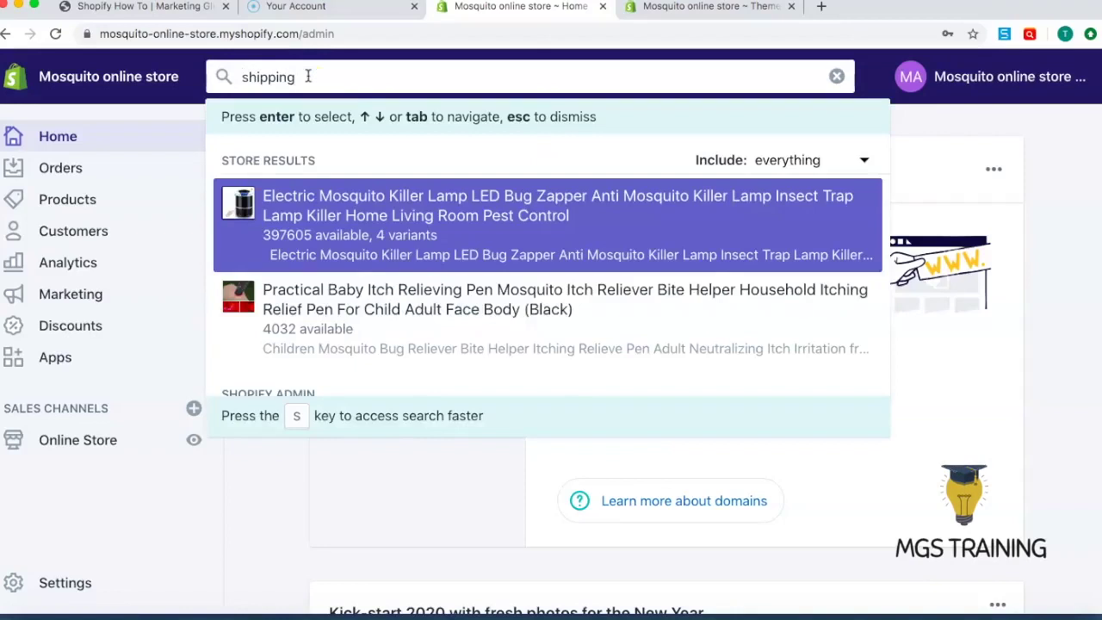
left_click(276, 549)
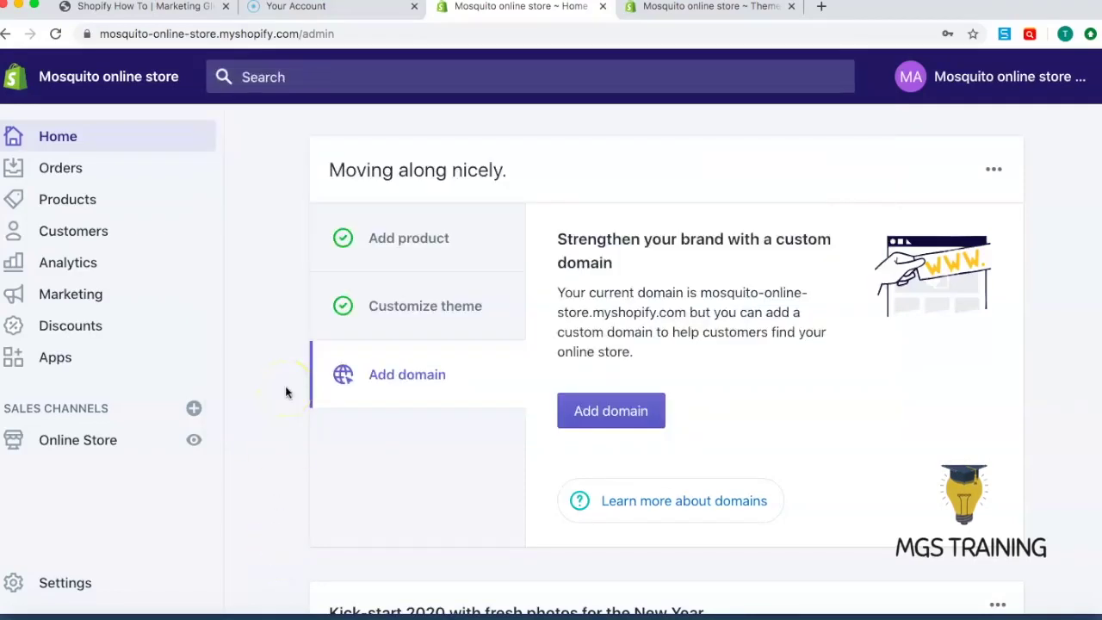
- Search the store admin for "password" and go to the Online store preferences
left_click(307, 75)
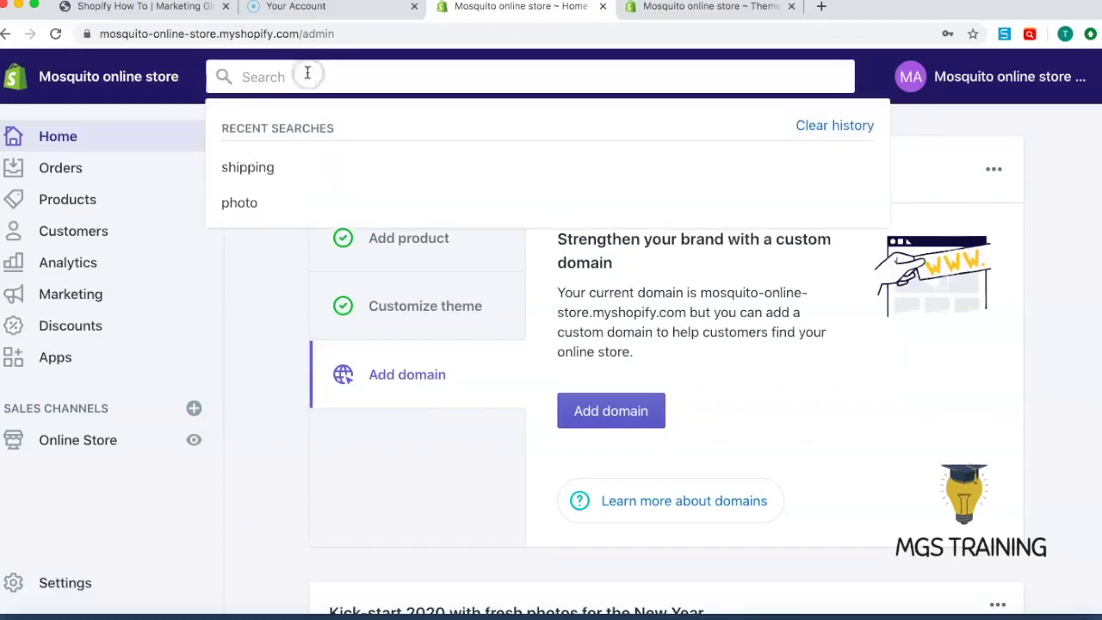
type("password")
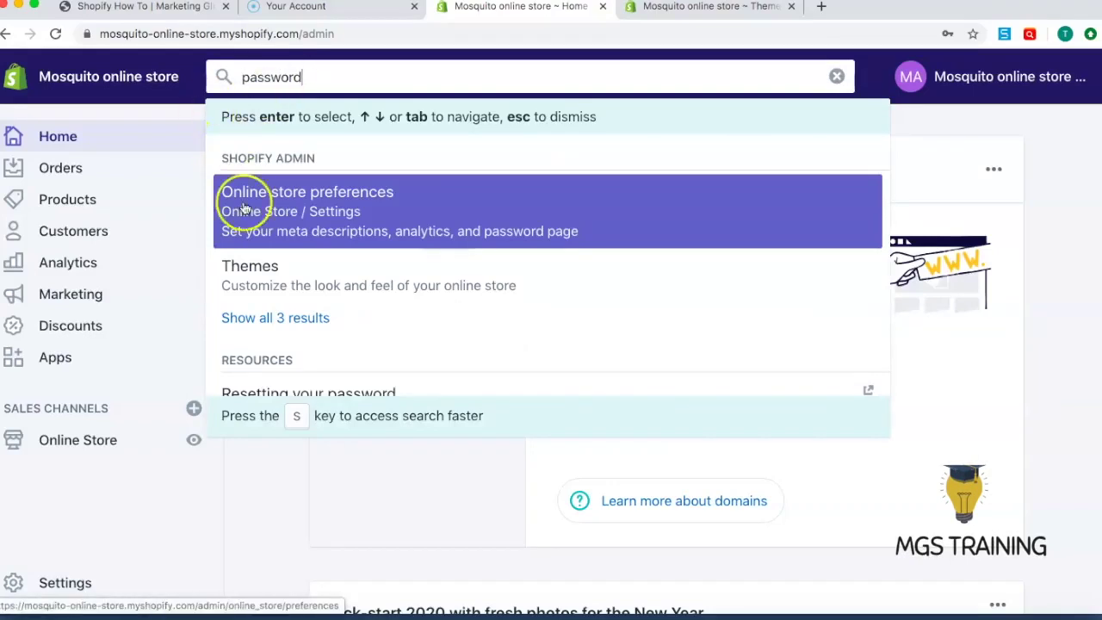
left_click(306, 200)
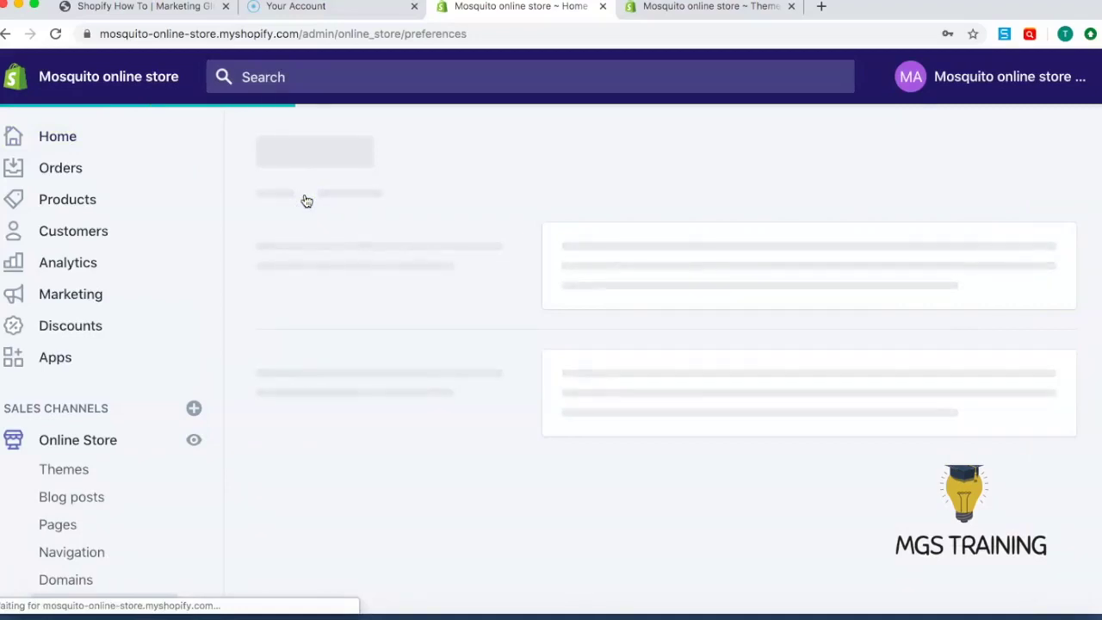
- Try enabling password protection for the online store, select the visitor message, and return to the admin home page without saving
scroll(518, 471, "down", 3)
scroll(518, 471, "down", 7)
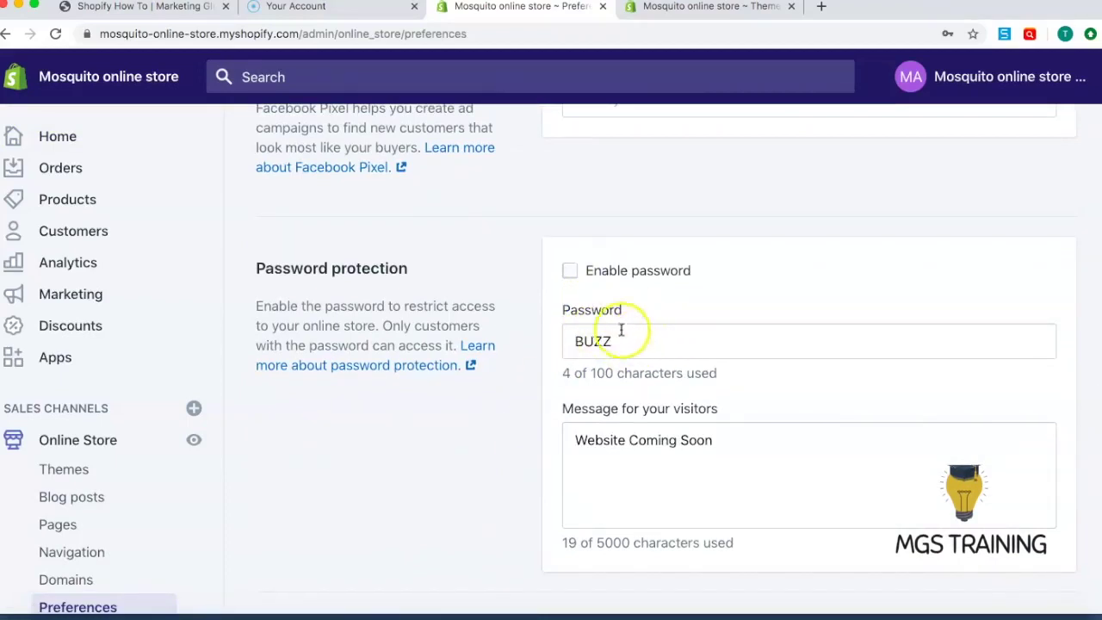
left_click(568, 274)
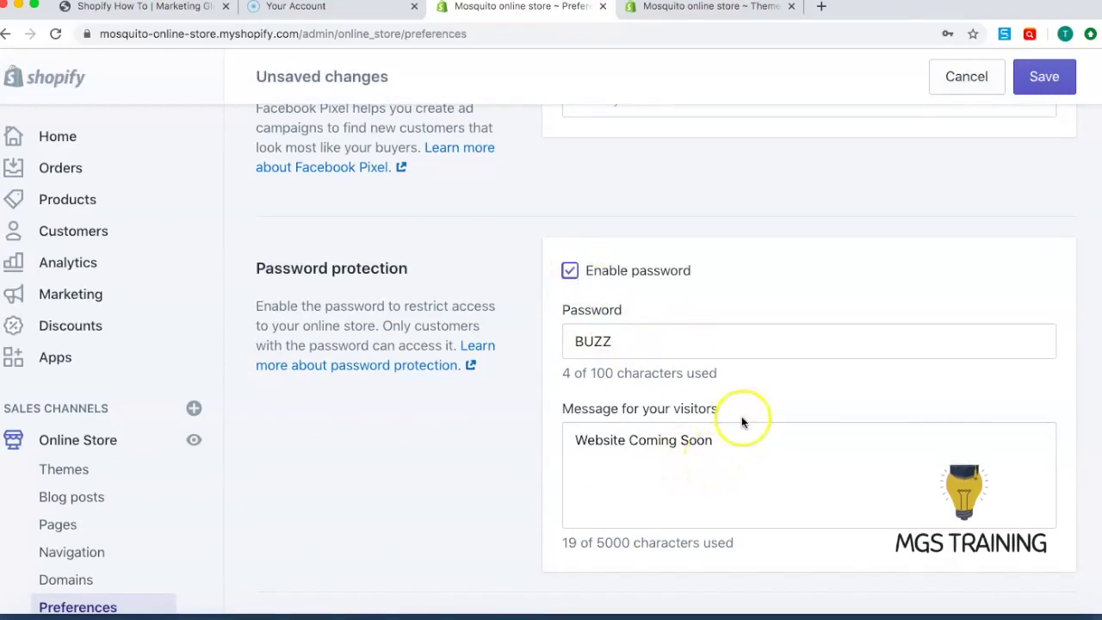
left_click_drag(728, 440, 598, 442)
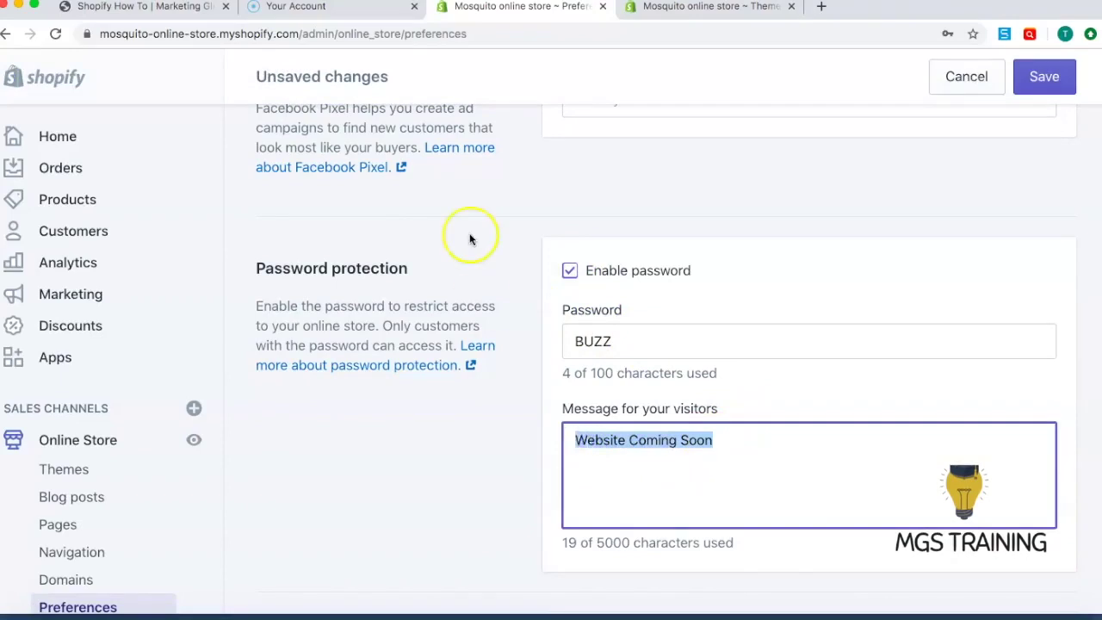
scroll(467, 234, "up", 10)
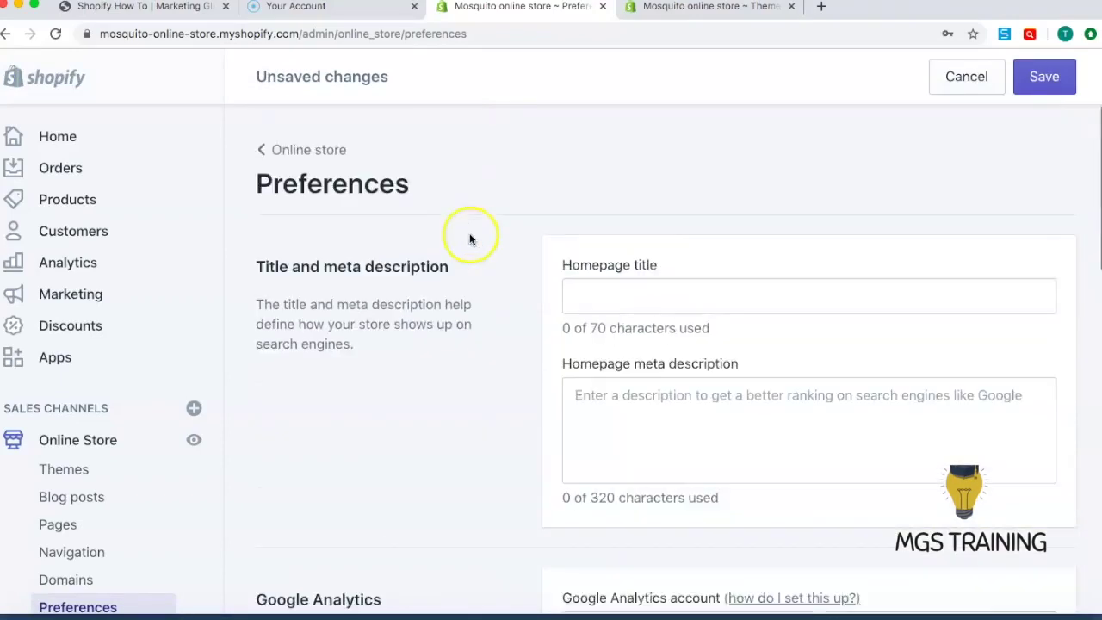
left_click(55, 132)
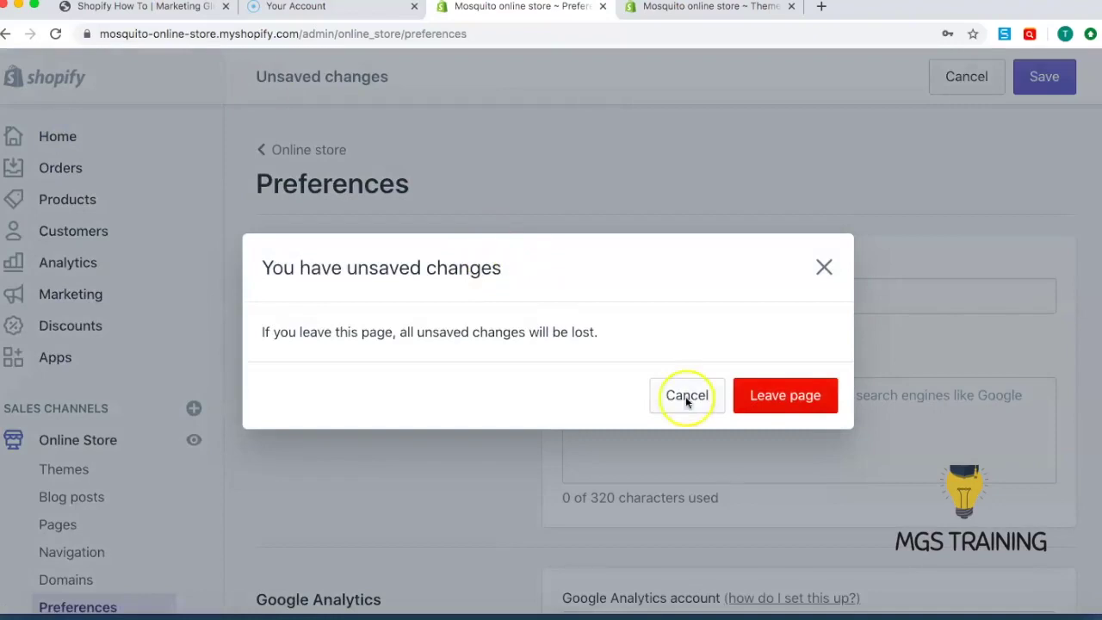
left_click(787, 398)
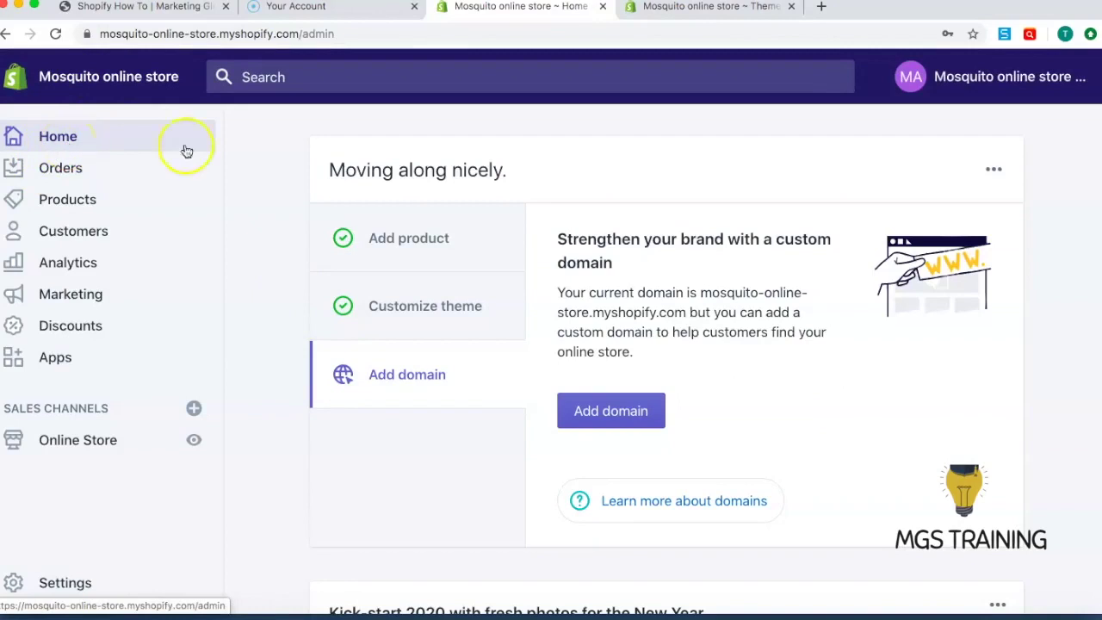
- View the Orders section, including its draft orders and abandoned checkouts pages
left_click(86, 174)
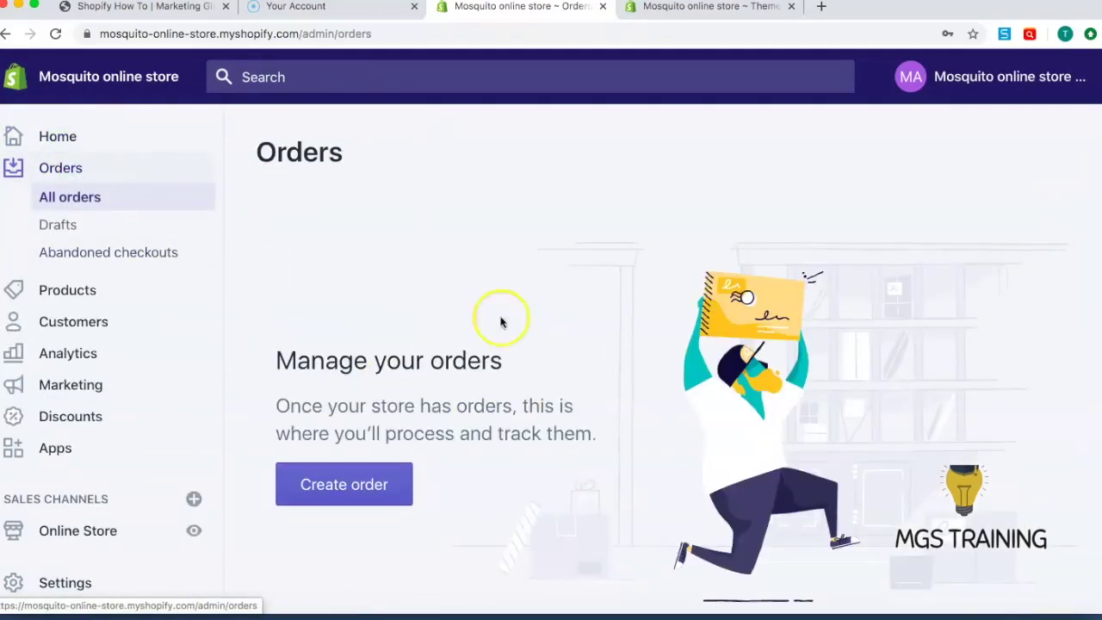
left_click(68, 224)
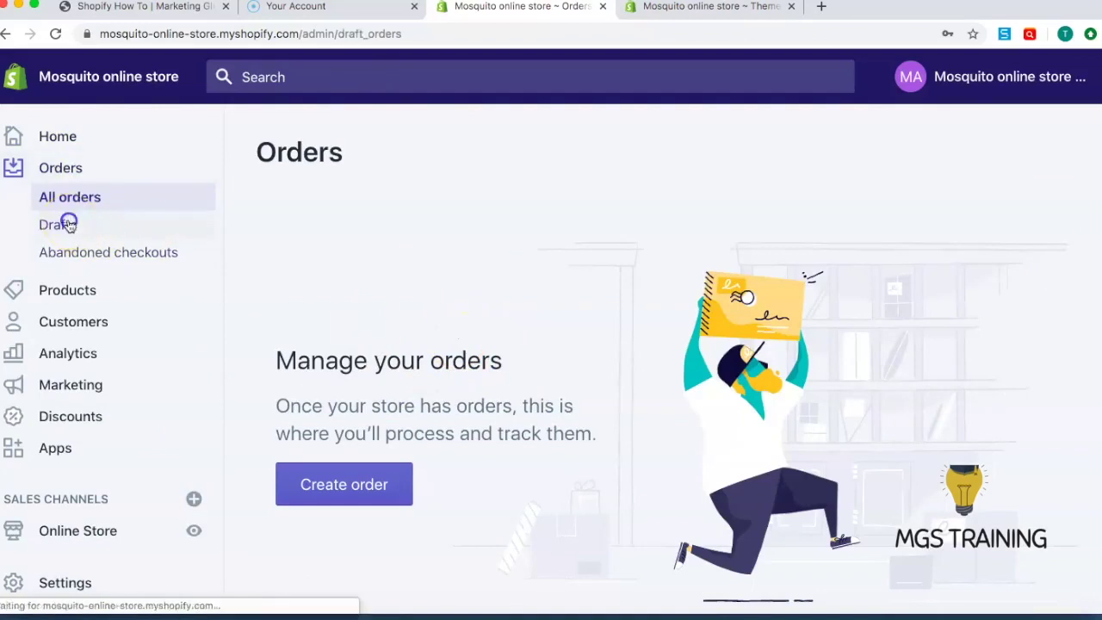
left_click(104, 253)
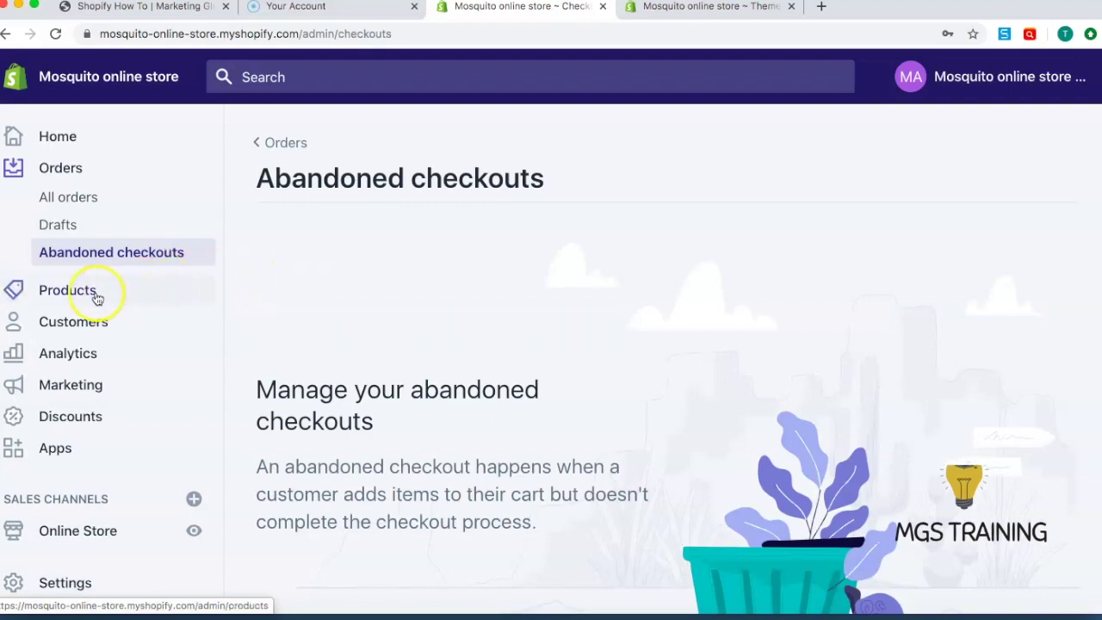
left_click(177, 265)
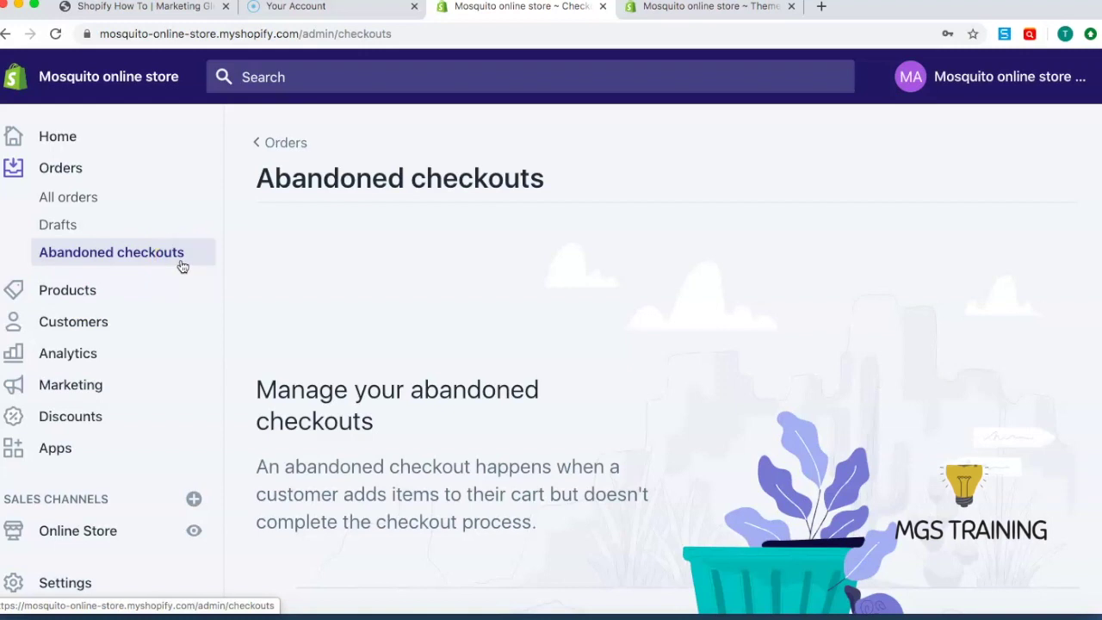
- Look through the list of all products with their inventory and vendor details, and return to the start of the list
left_click(126, 292)
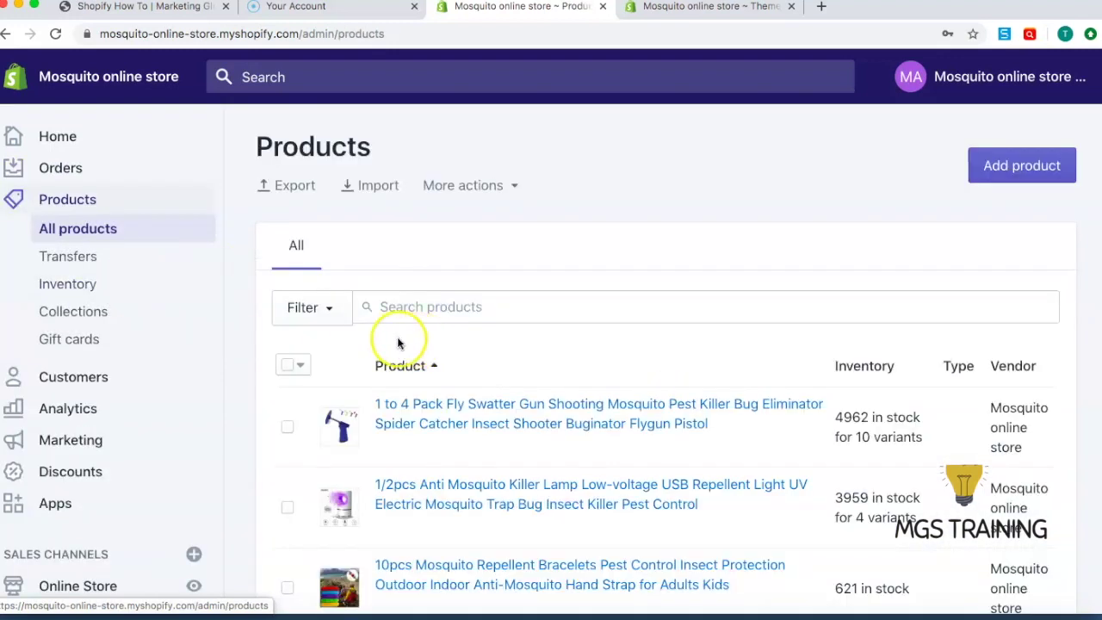
scroll(398, 343, "down", 10)
scroll(399, 327, "down", 4)
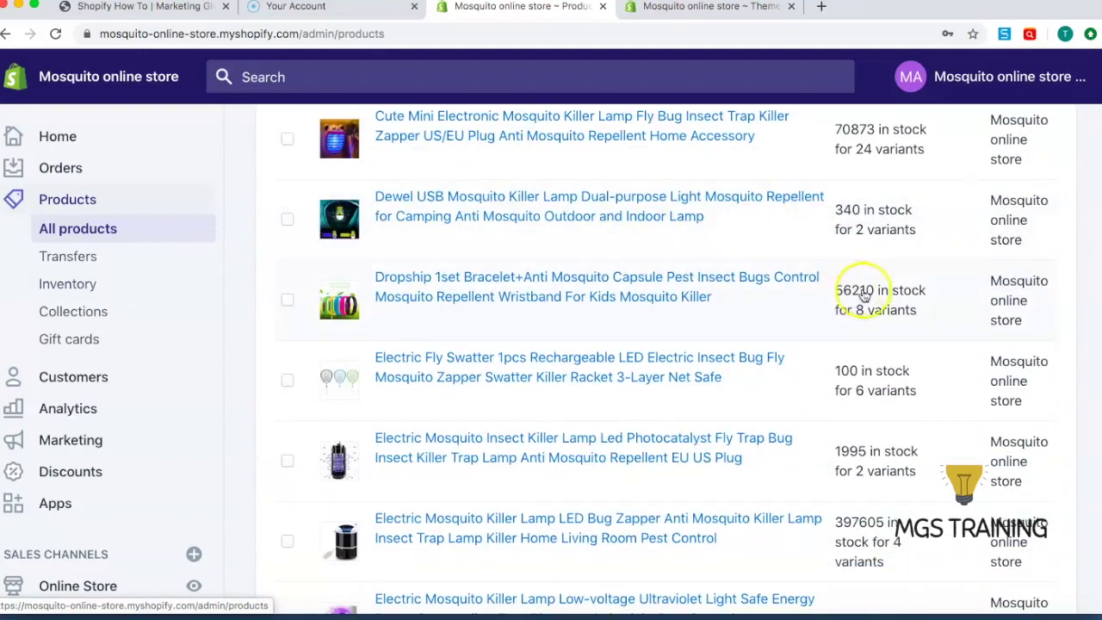
scroll(856, 290, "down", 5)
scroll(839, 286, "up", 9)
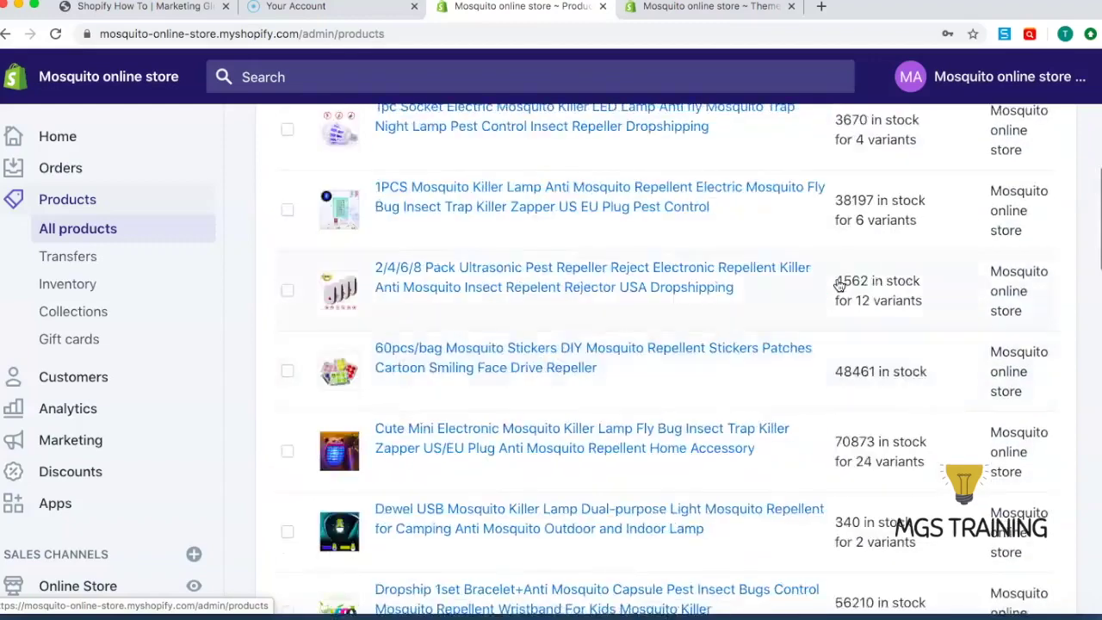
scroll(839, 286, "up", 7)
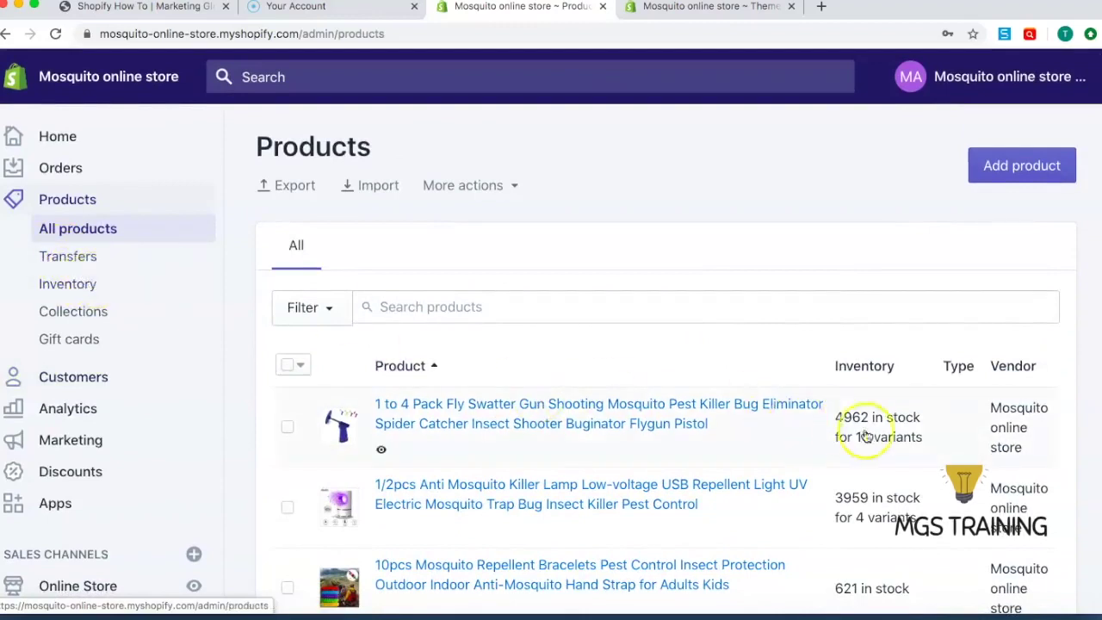
- Look over the list of product collections, and view the gift cards and customers pages
left_click(85, 318)
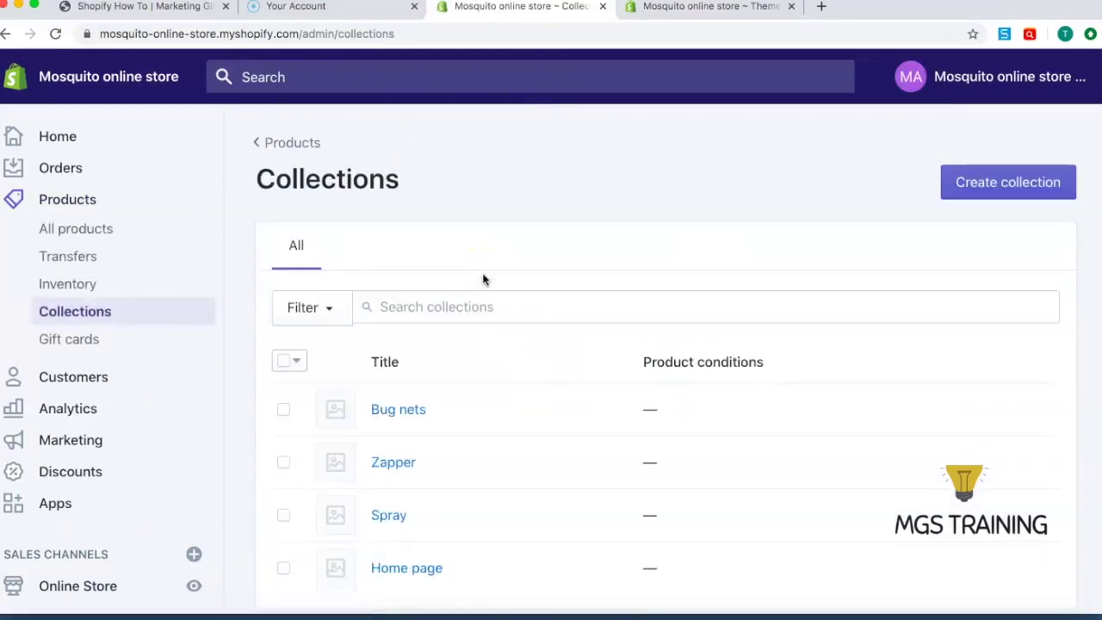
scroll(482, 279, "down", 3)
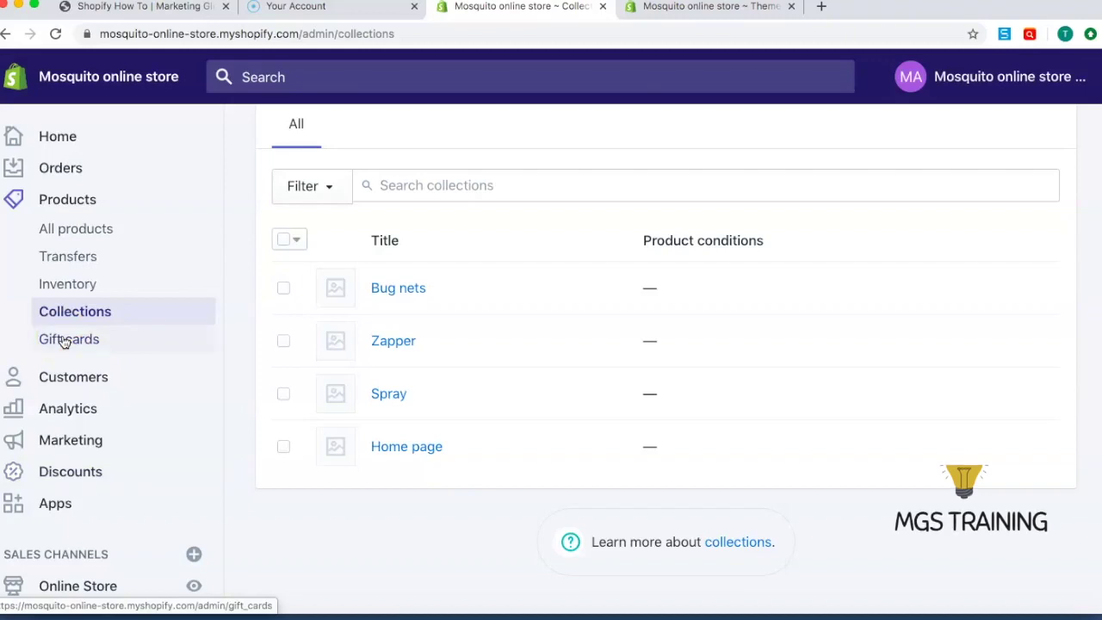
scroll(229, 387, "down", 1)
scroll(113, 400, "down", 1)
scroll(113, 400, "down", 2)
left_click(90, 342)
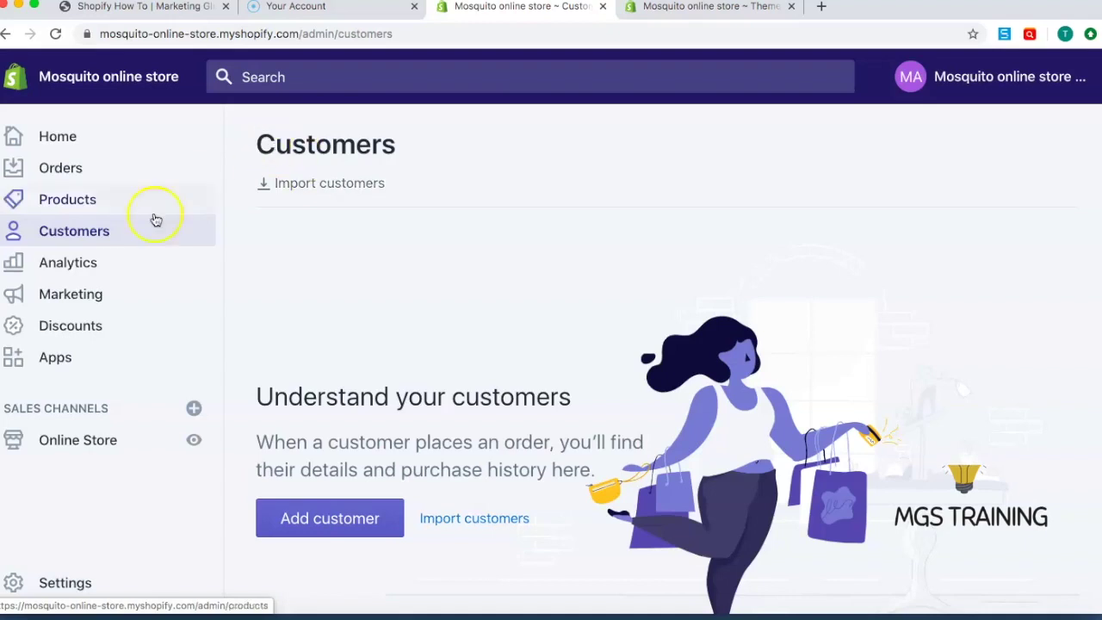
- Examine the sales, sessions, conversion and order cards on the Analytics overview dashboard
left_click(79, 262)
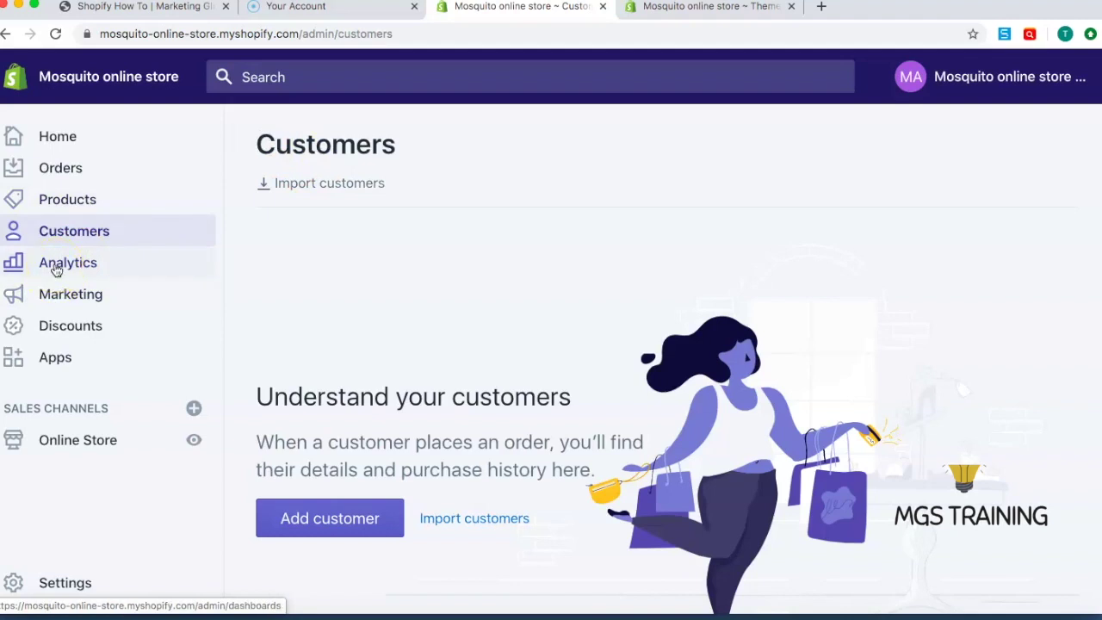
left_click(54, 265)
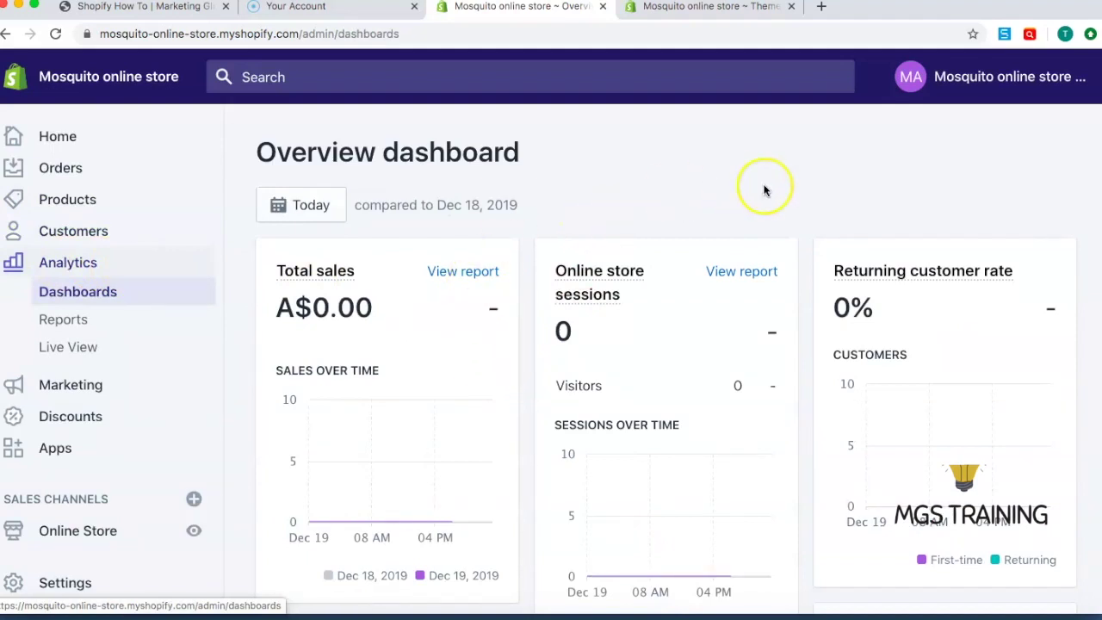
scroll(1046, 199, "down", 6)
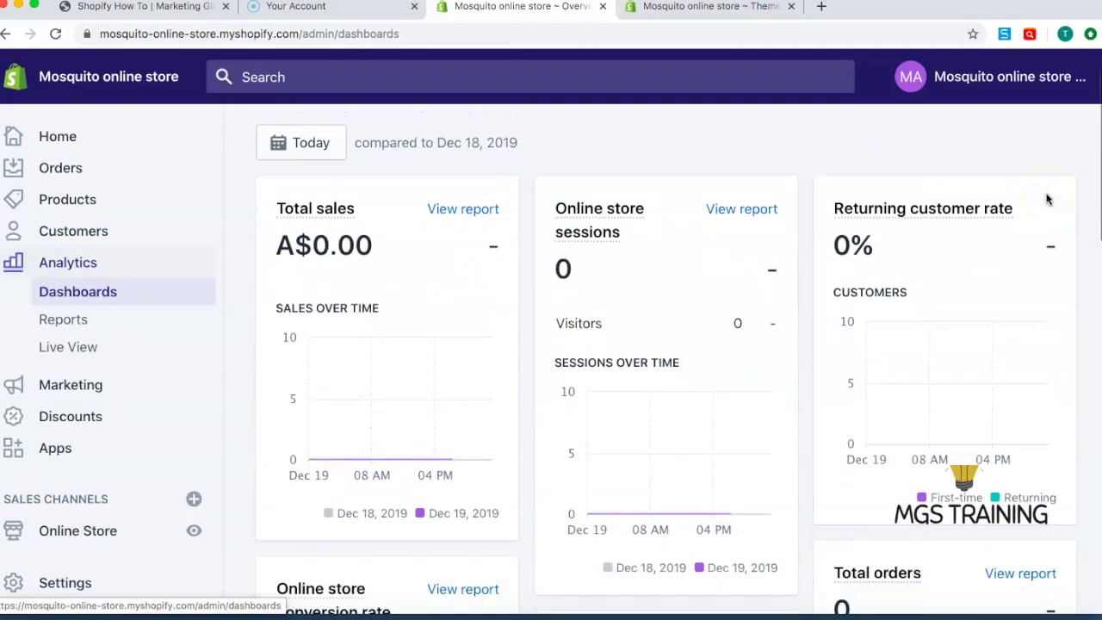
scroll(1047, 199, "down", 7)
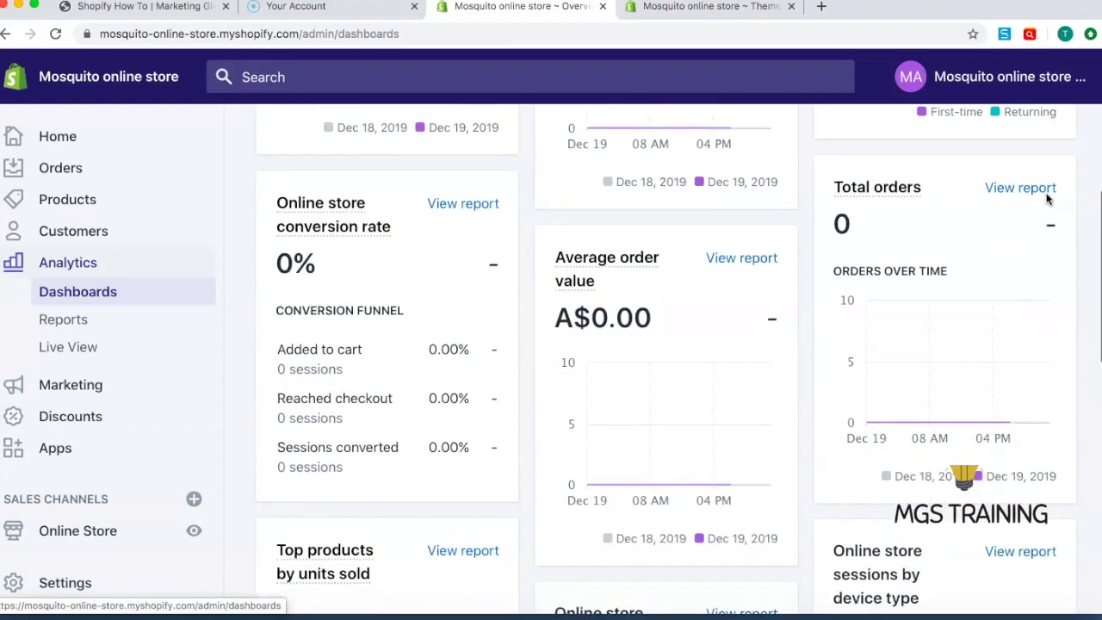
scroll(1046, 199, "up", 10)
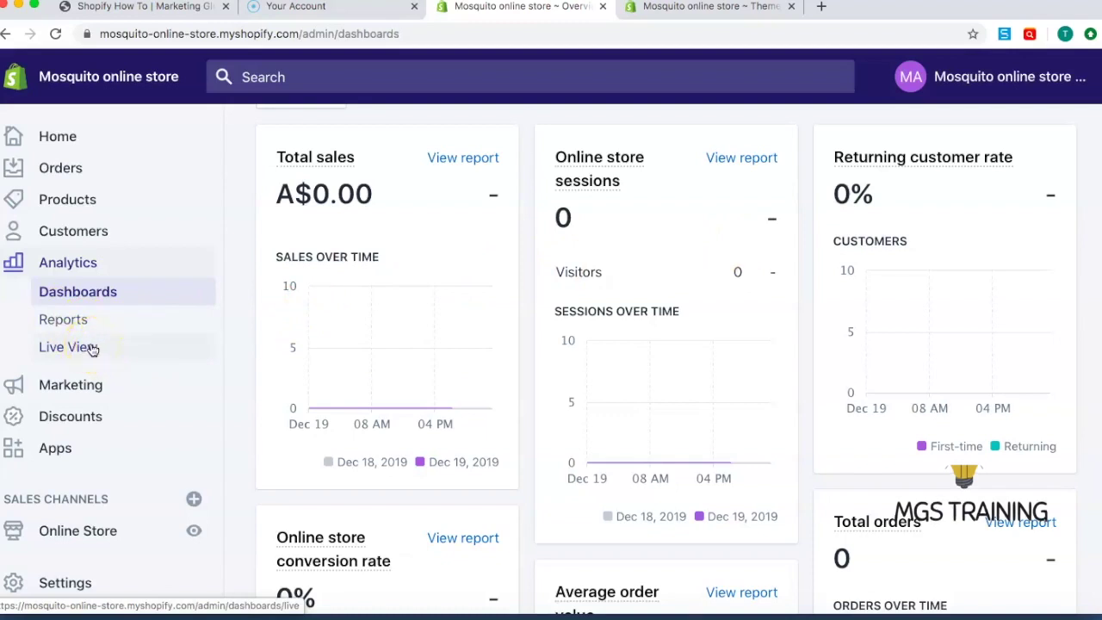
scroll(92, 348, "down", 1)
- Examine the Marketing overview, including the Facebook and Google offers, marketing results, campaigns and automations, and return to its beginning
left_click(93, 383)
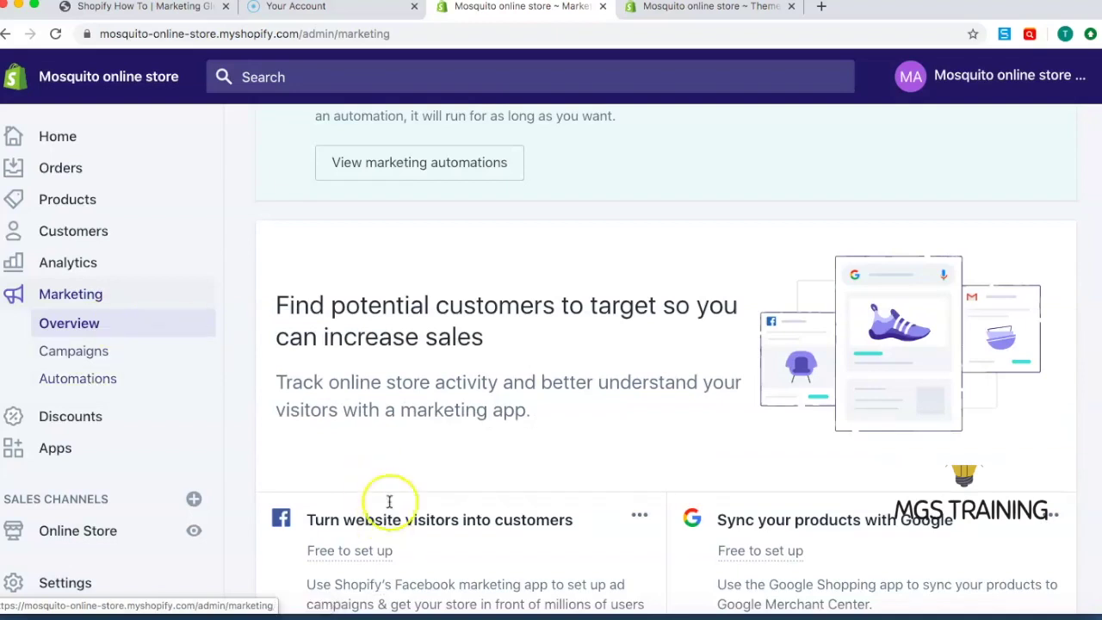
scroll(423, 455, "down", 3)
left_click_drag(306, 411, 535, 413)
left_click_drag(719, 413, 932, 421)
scroll(932, 421, "down", 10)
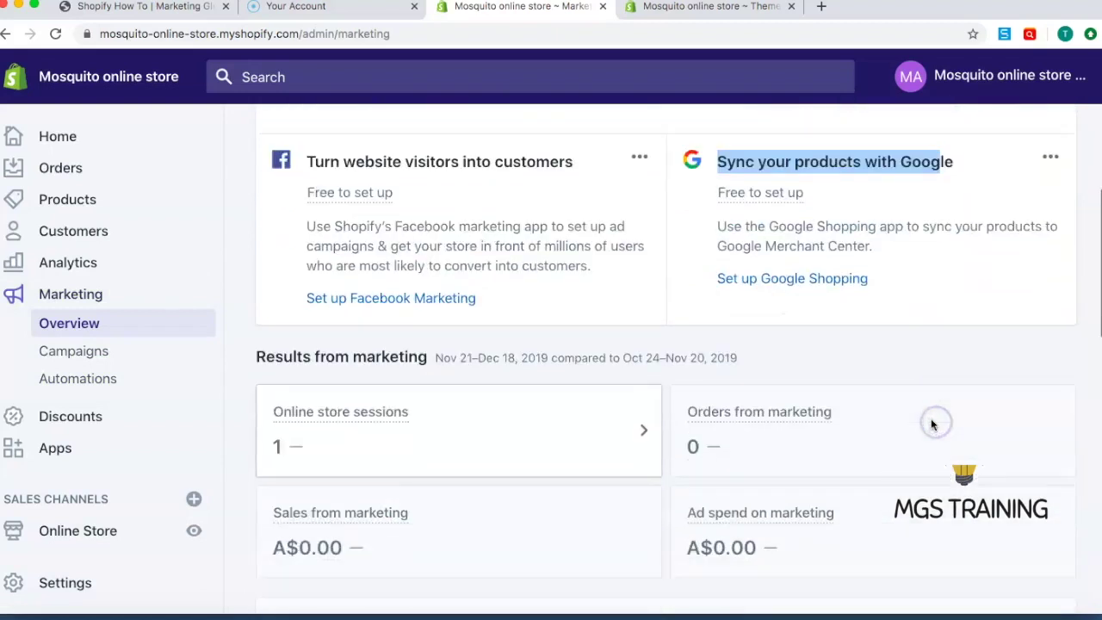
scroll(409, 352, "down", 12)
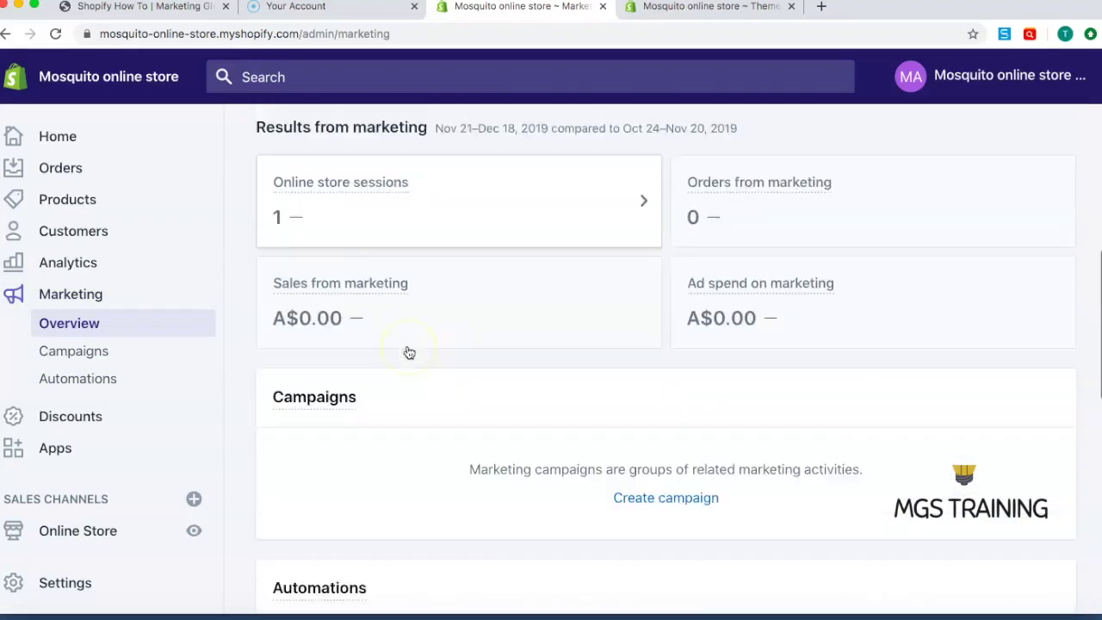
scroll(409, 352, "up", 2)
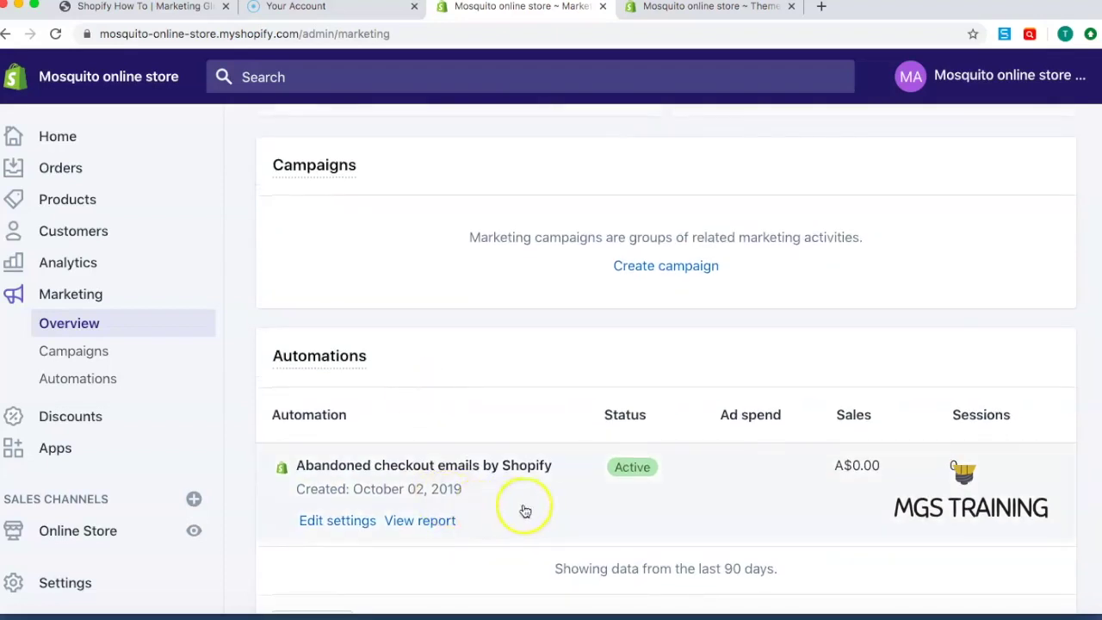
scroll(393, 517, "up", 20)
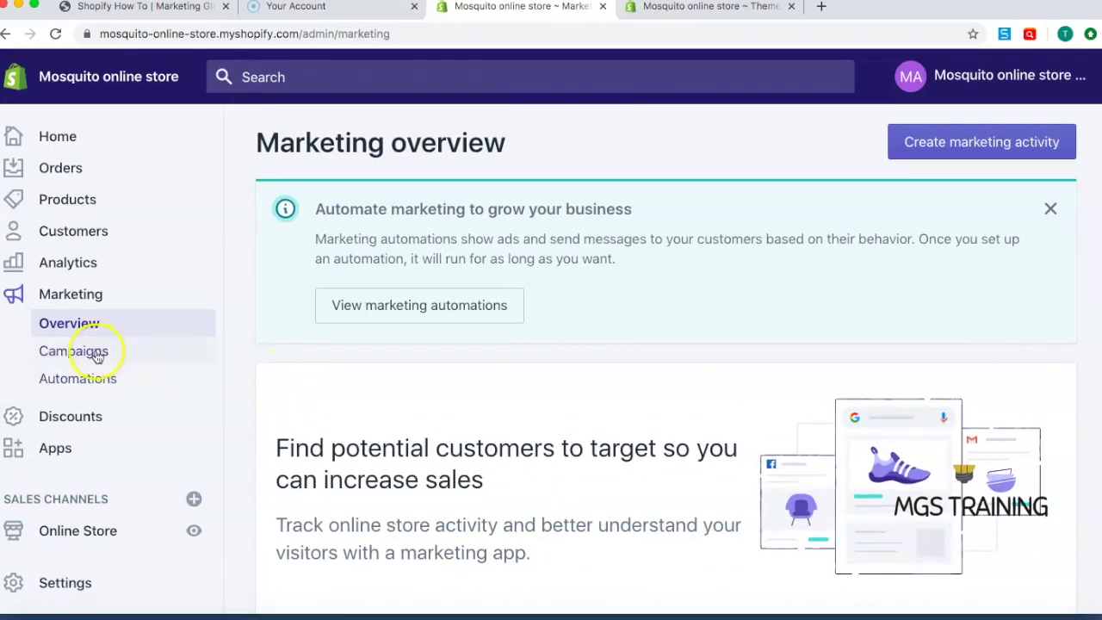
scroll(90, 418, "down", 1)
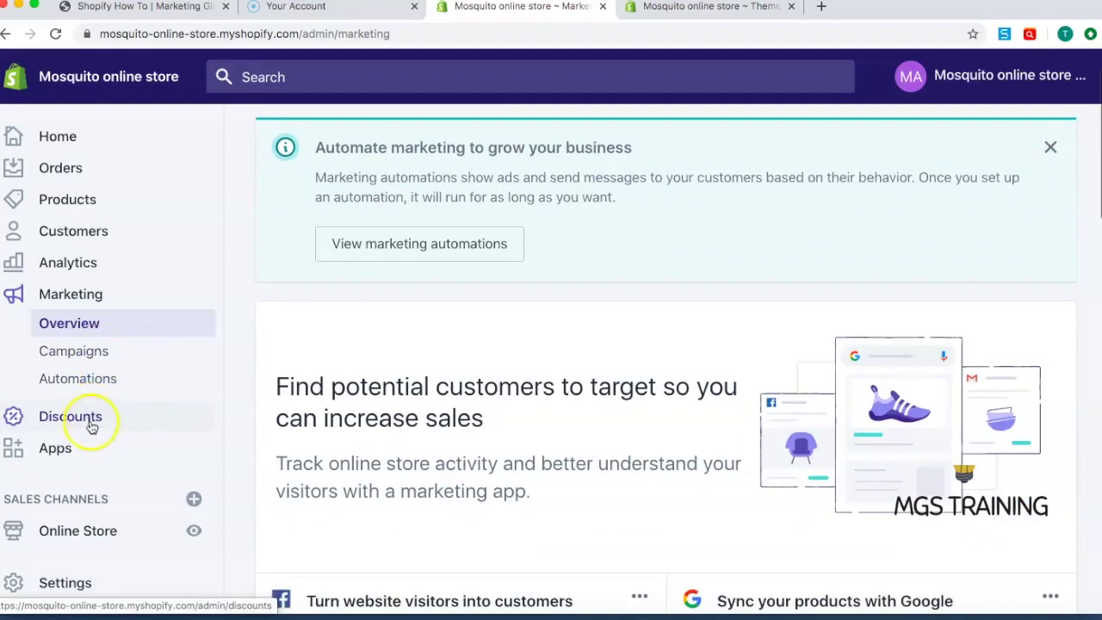
- View the store's discount codes and its installed apps
left_click(86, 419)
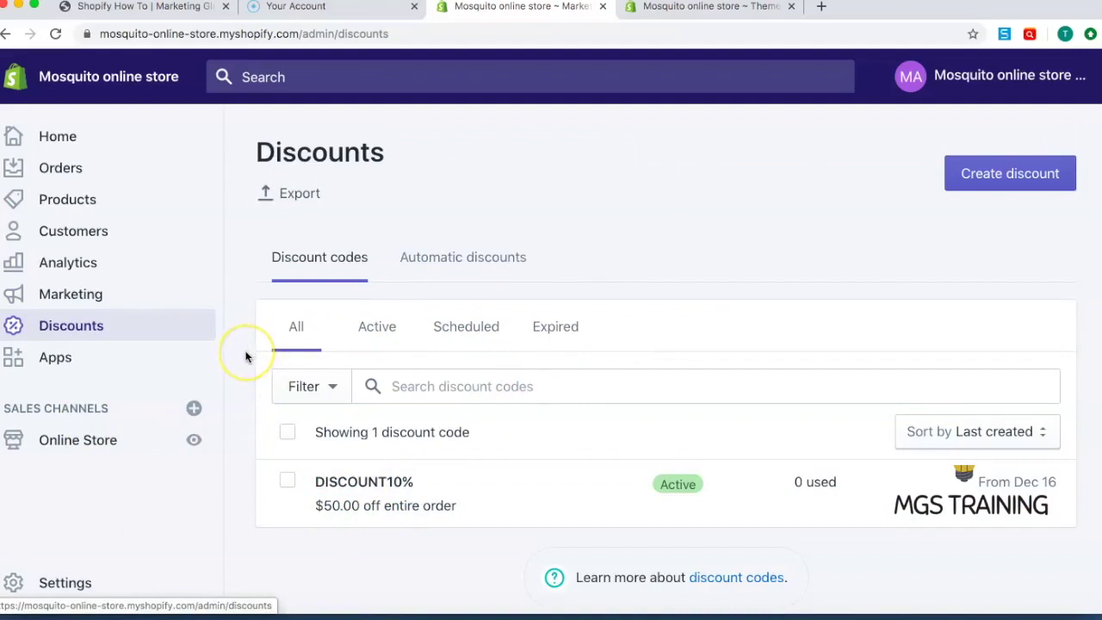
left_click(92, 361)
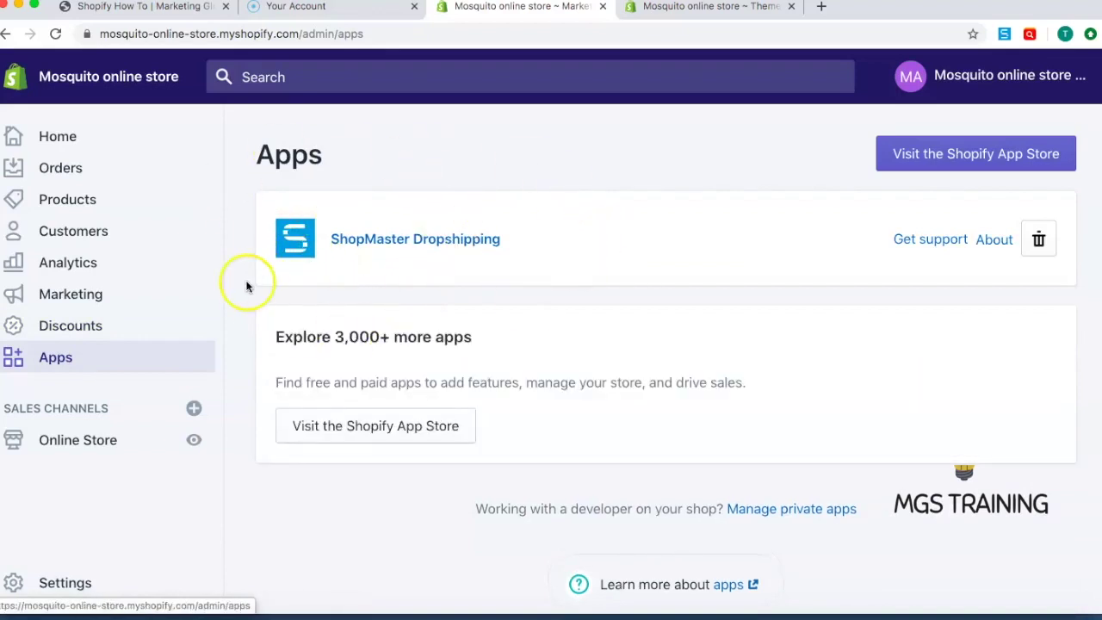
scroll(246, 284, "down", 1)
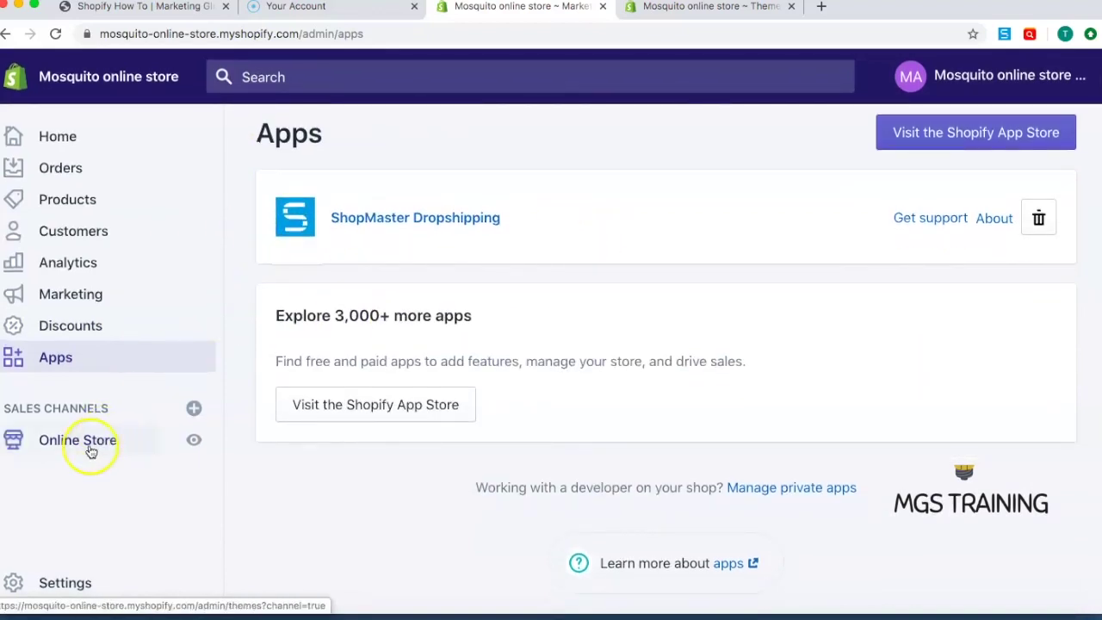
- Examine the online store's Themes page, including the live theme, theme library, free themes and Shopify Theme Store options
left_click(90, 450)
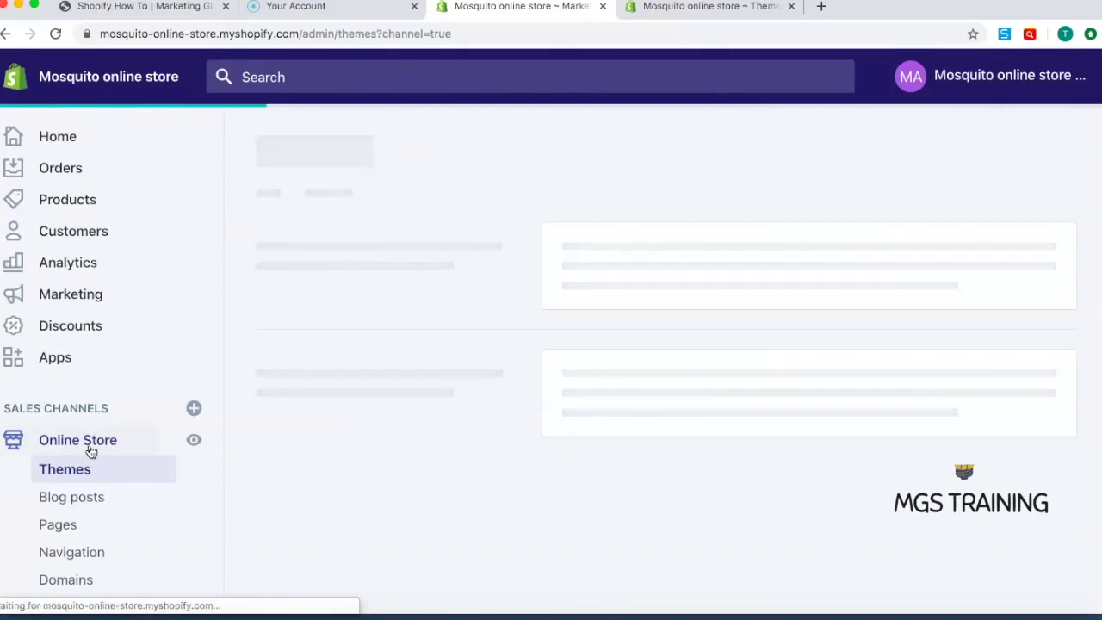
scroll(86, 426, "down", 3)
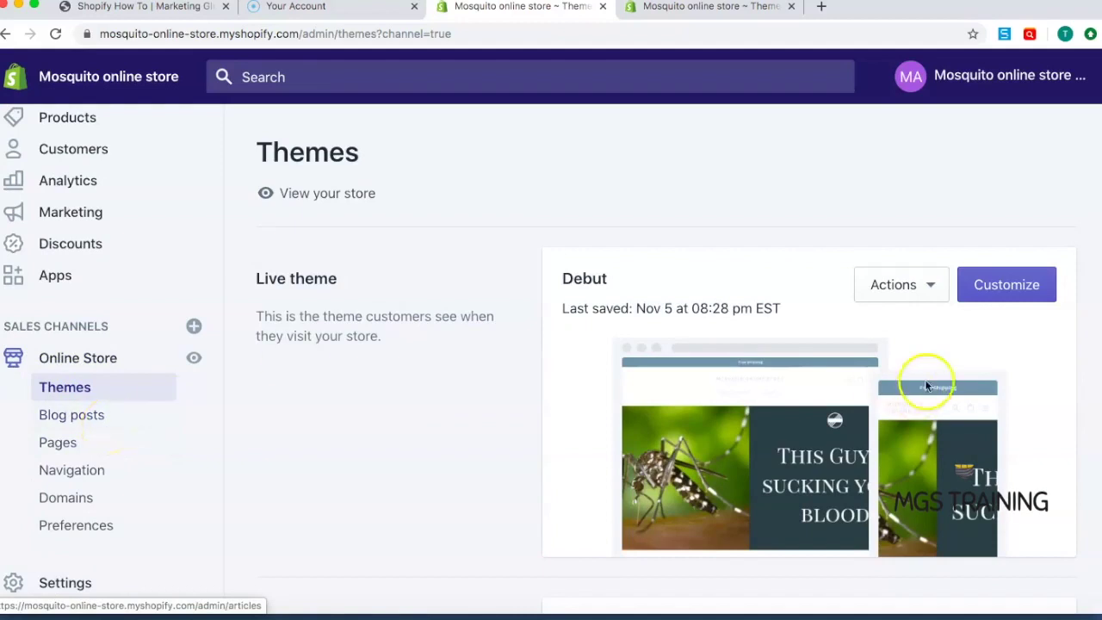
scroll(757, 414, "down", 6)
scroll(759, 423, "up", 2)
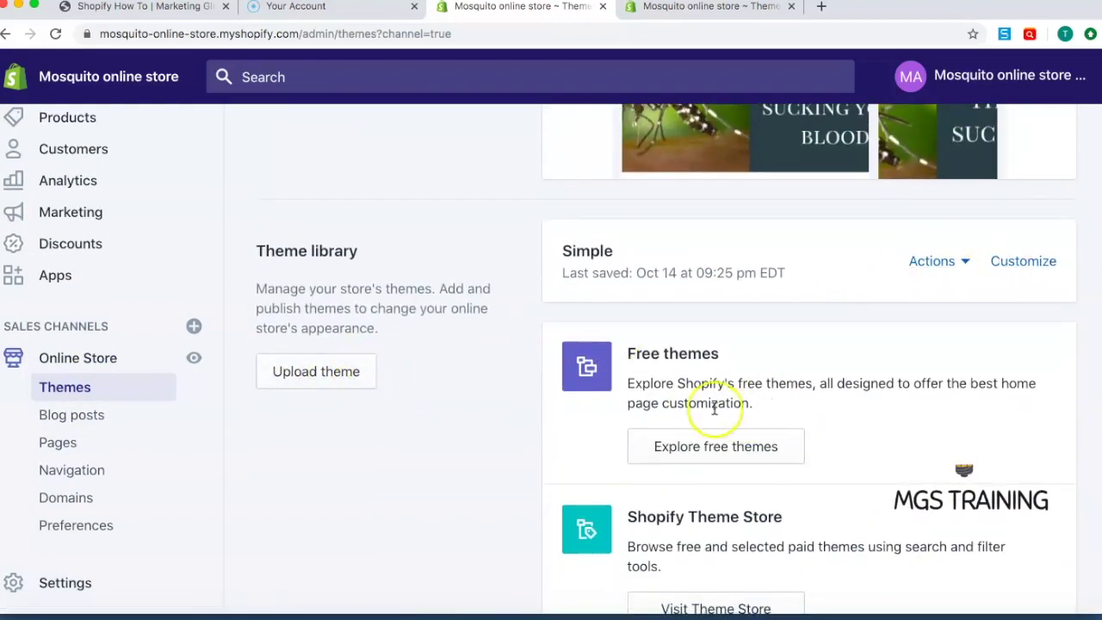
scroll(715, 529, "down", 1)
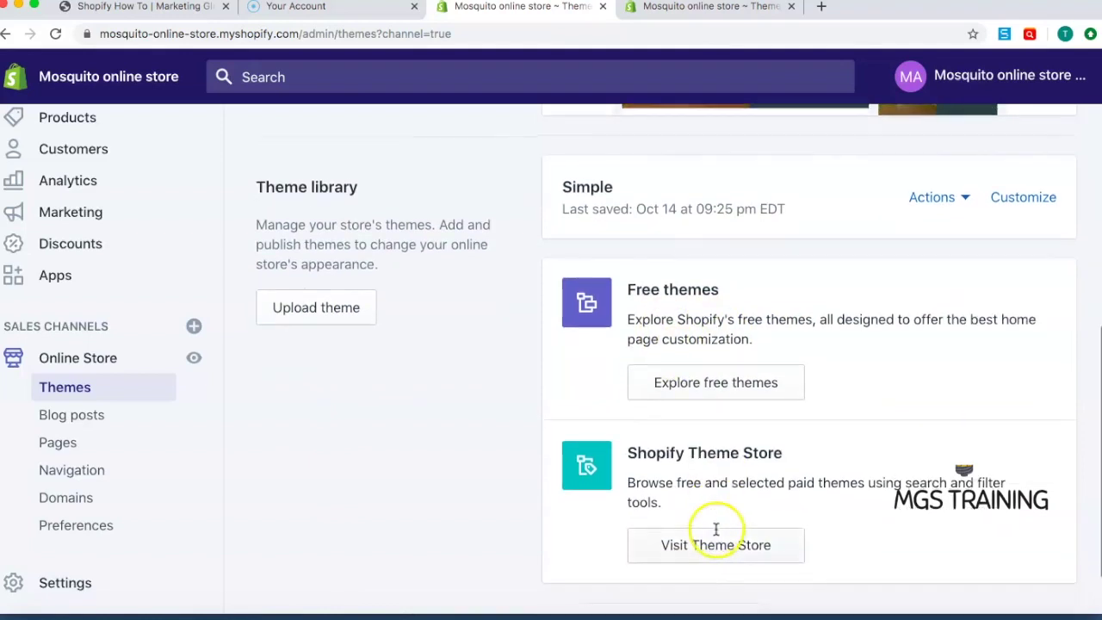
- Look back over the Themes page from its beginning and view the online store's Blog posts page
scroll(715, 527, "up", 6)
scroll(715, 527, "down", 2)
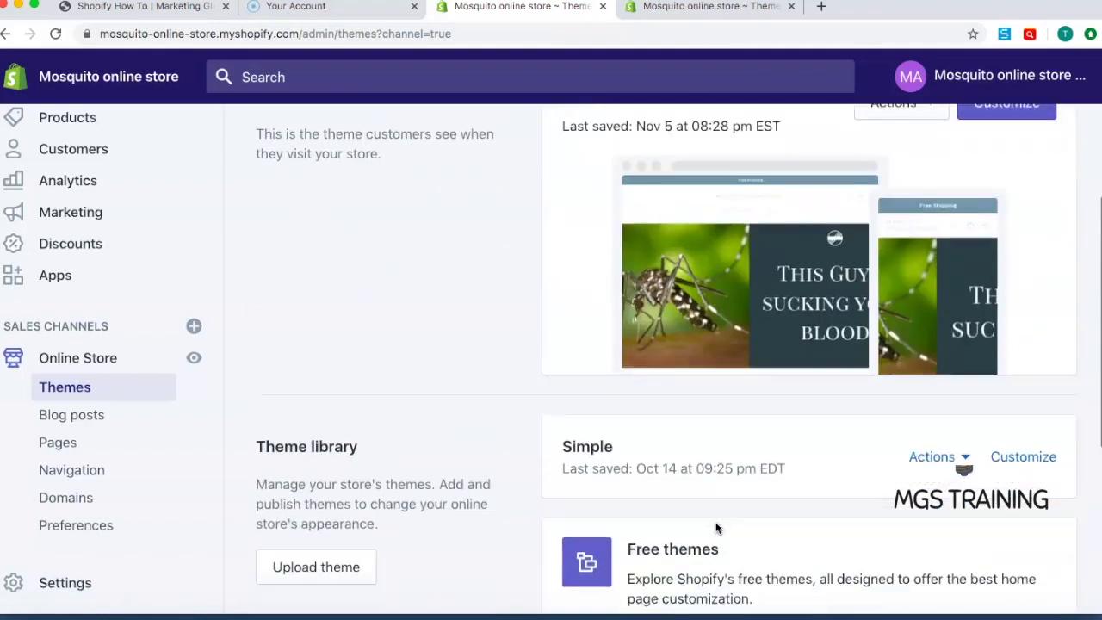
scroll(715, 527, "up", 4)
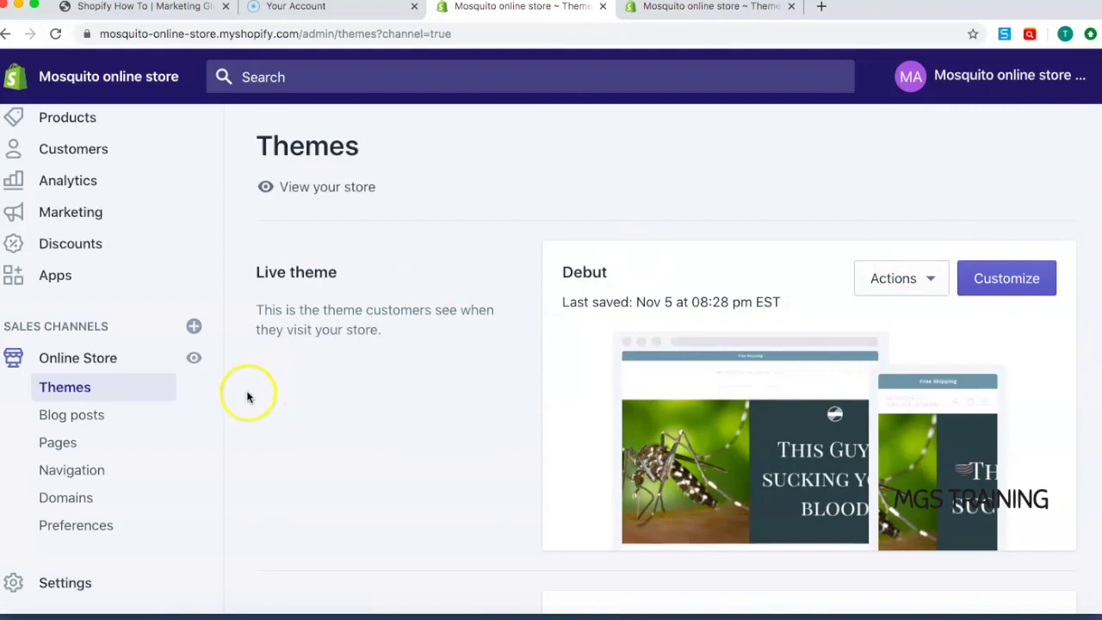
left_click(71, 421)
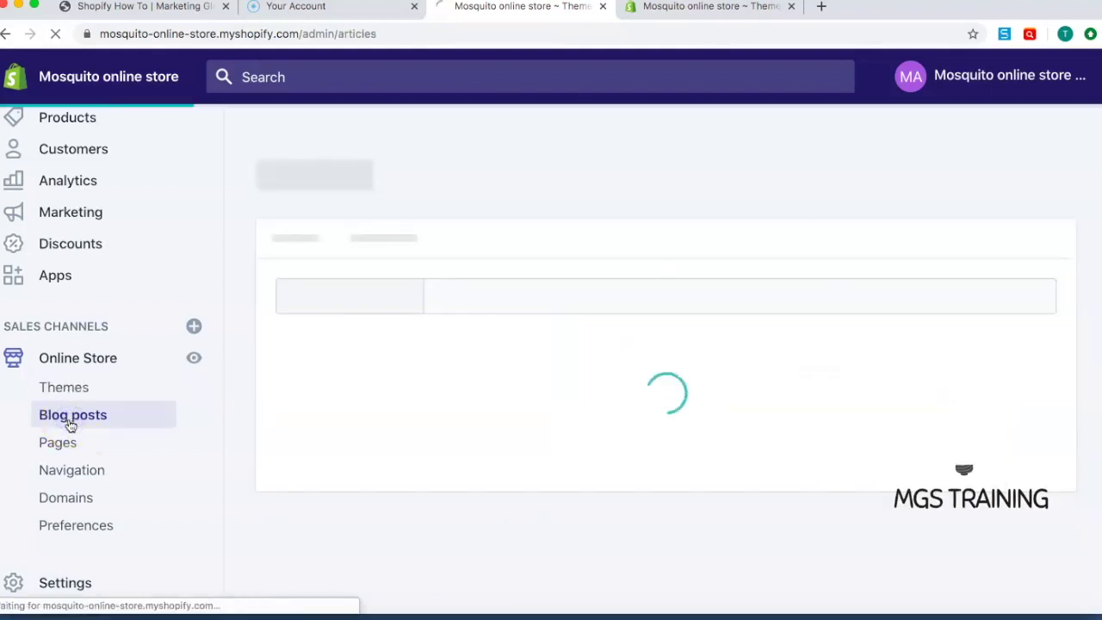
scroll(70, 425, "up", 2)
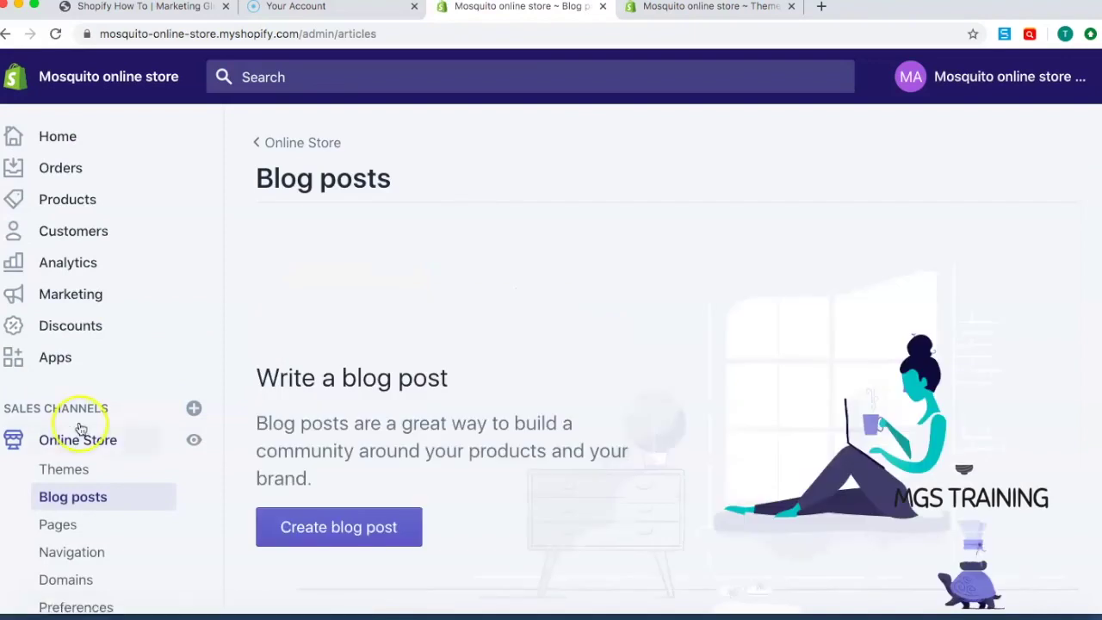
scroll(77, 426, "down", 2)
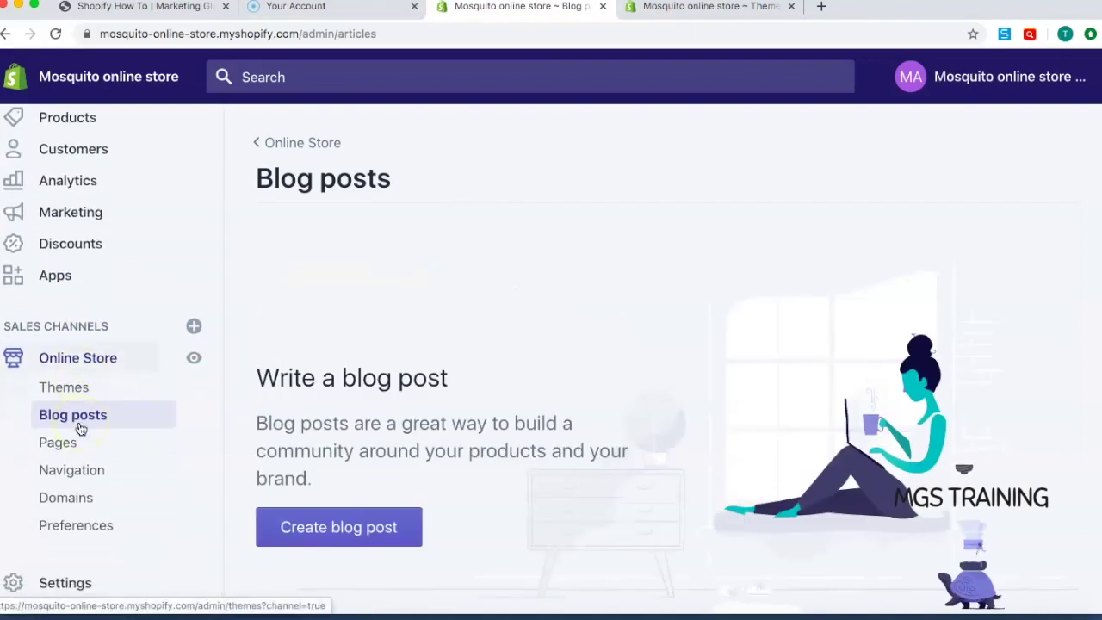
- Open the first Contact us page from the online store's Pages list and examine its details, visibility, search listing and template sections
left_click(53, 450)
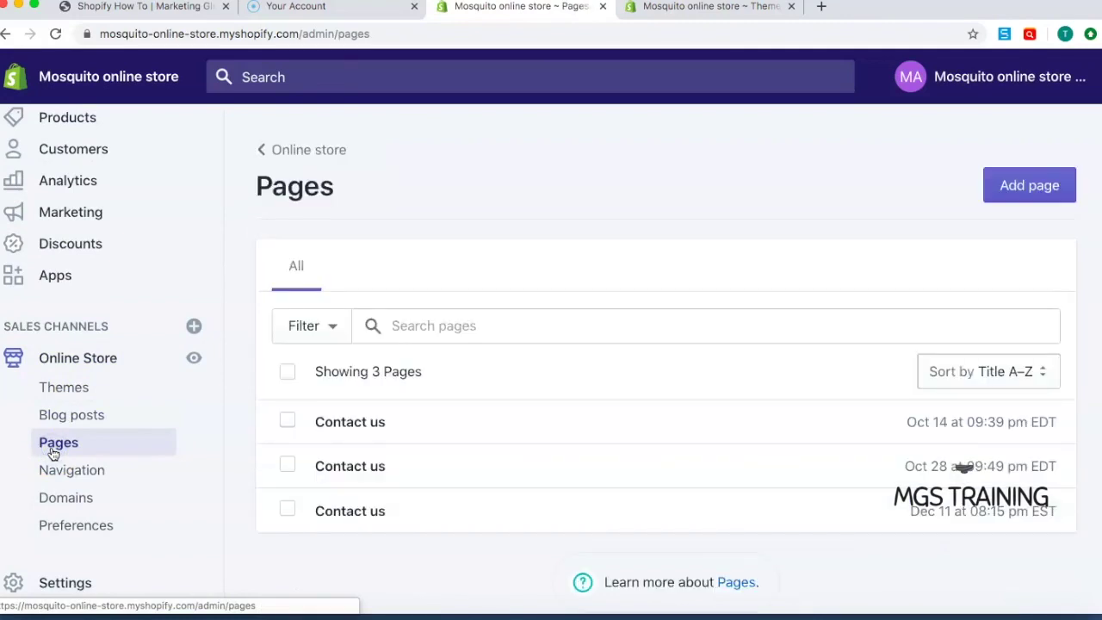
left_click(355, 421)
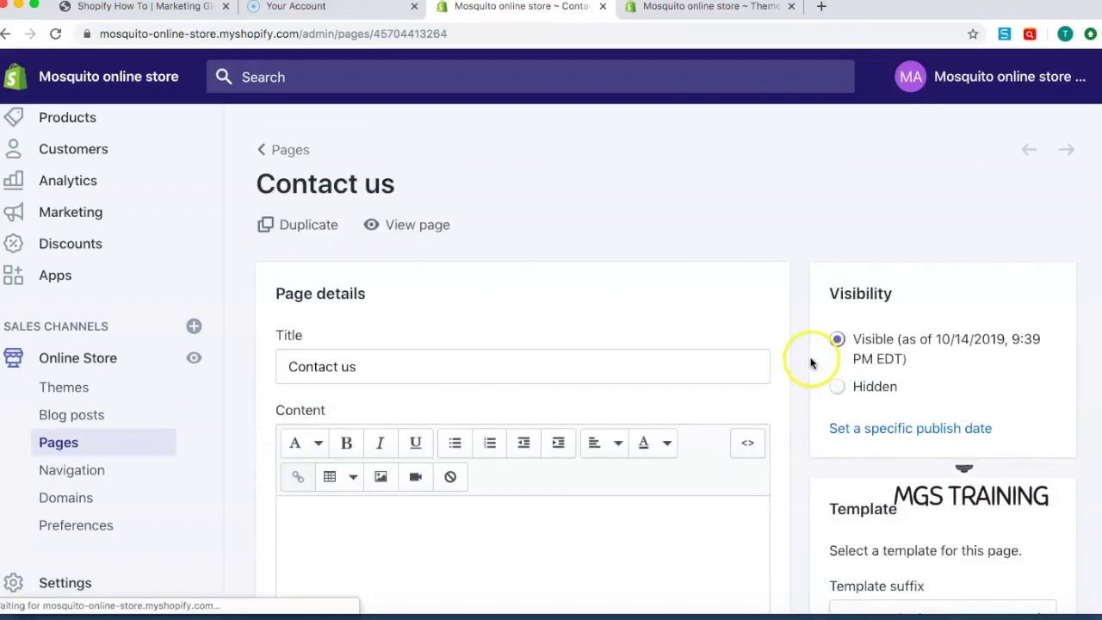
scroll(803, 358, "down", 5)
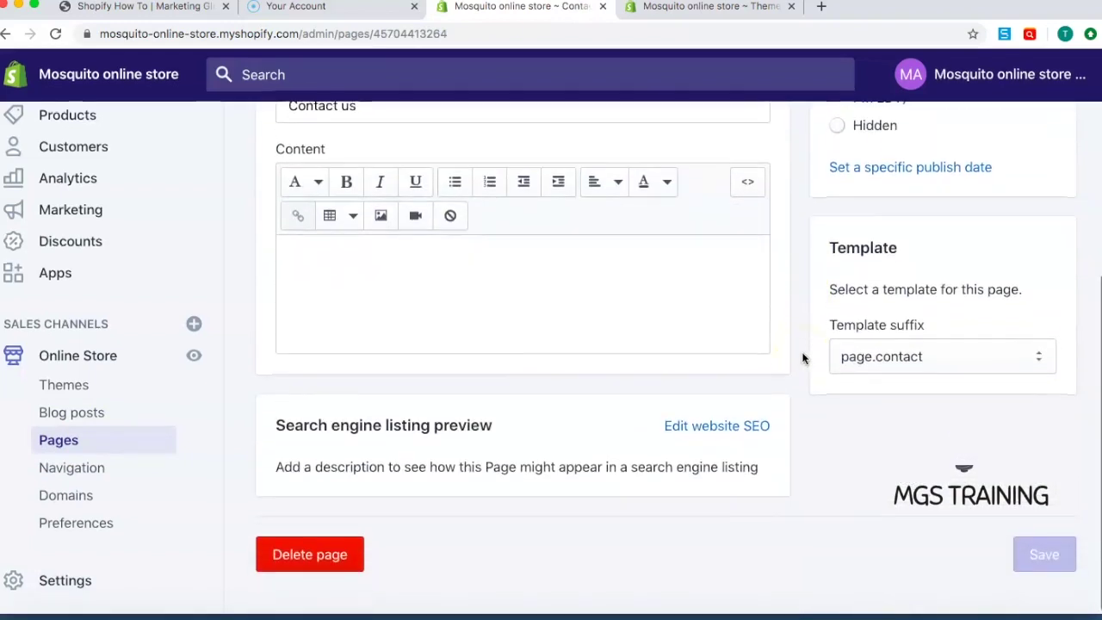
scroll(799, 362, "up", 3)
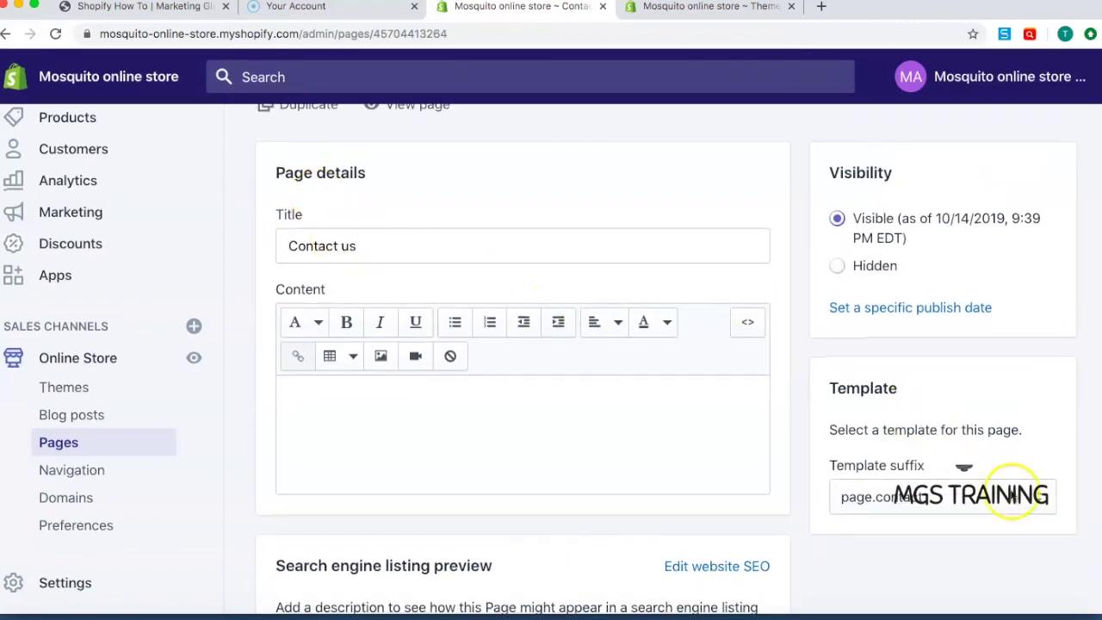
- Switch the Contact us page's template suffix to page, and set it back to page.contact
left_click(1012, 499)
left_click(924, 479)
left_click(932, 506)
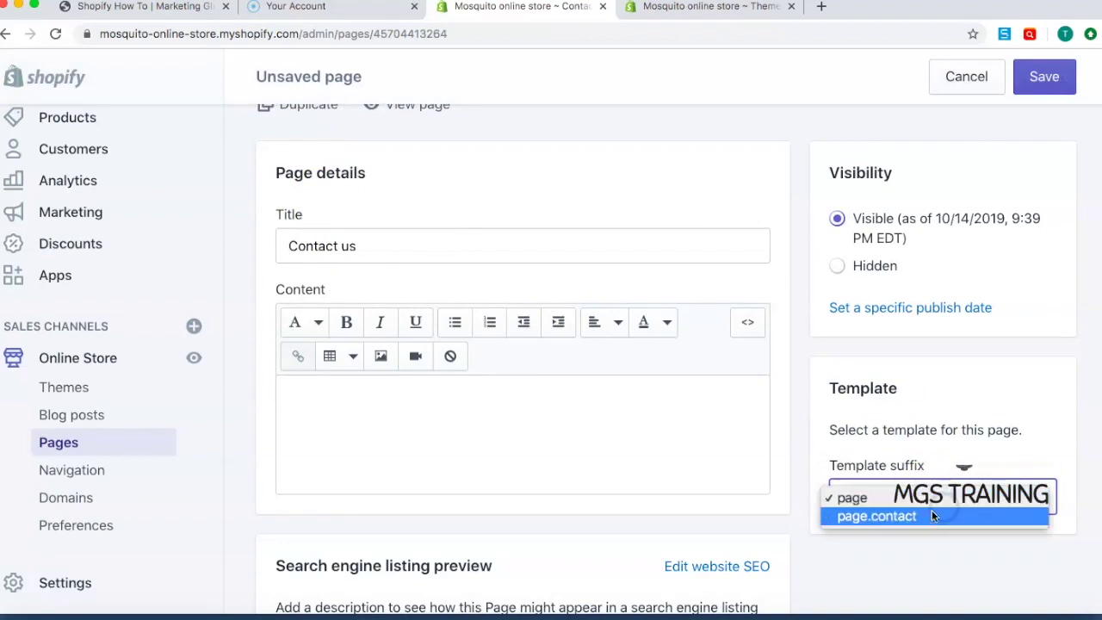
left_click(930, 515)
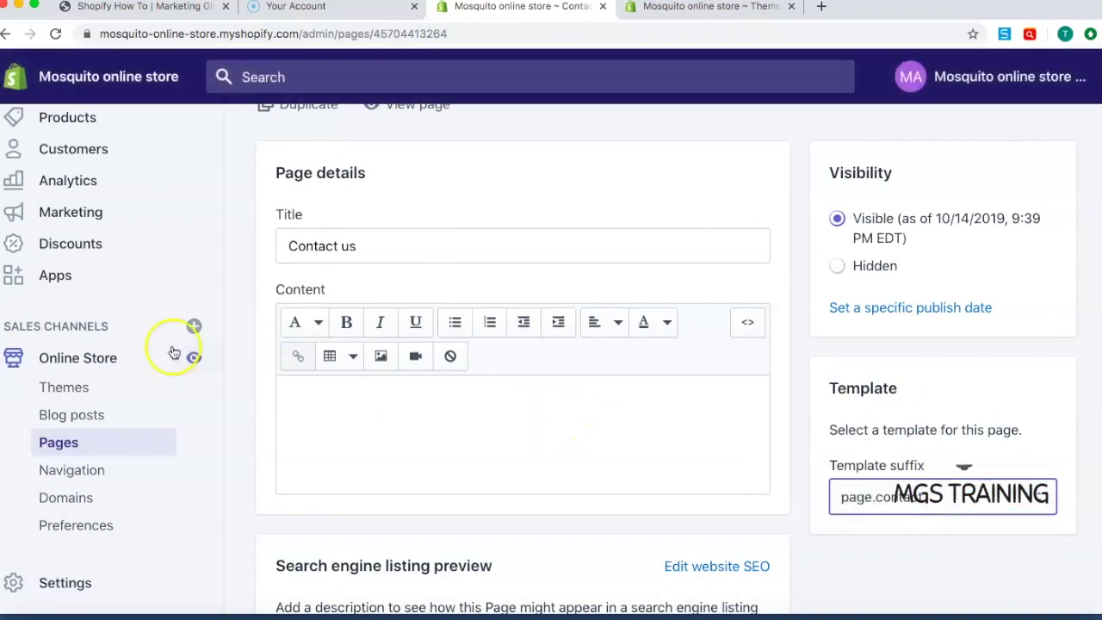
- Remove the last Zapper item nested under Mosquito in the online store's Main menu
left_click(86, 470)
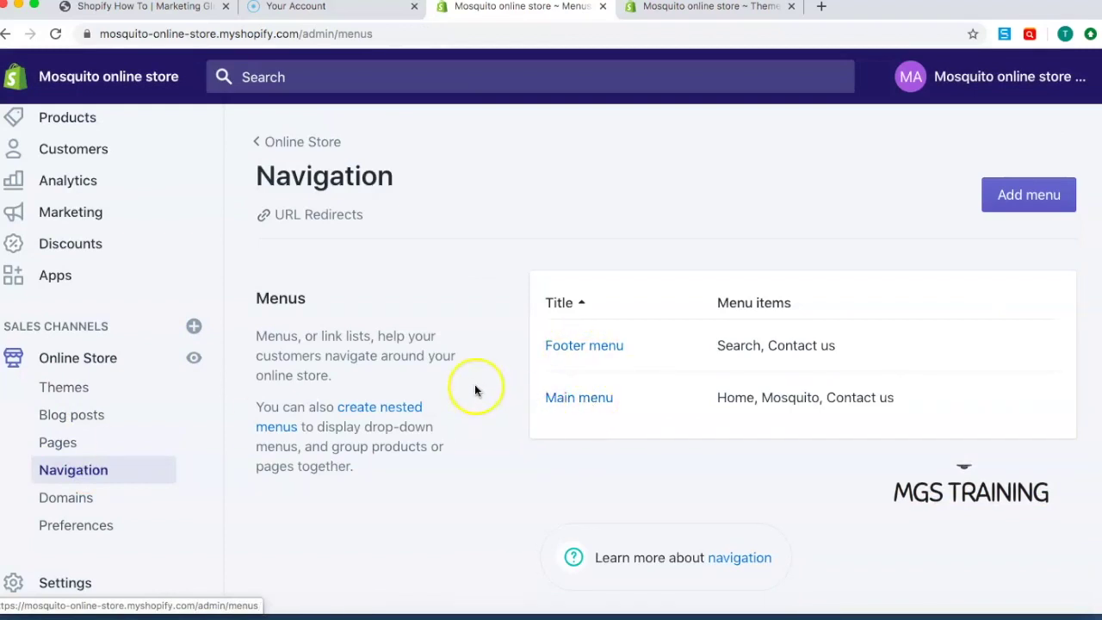
left_click(583, 397)
scroll(394, 369, "down", 2)
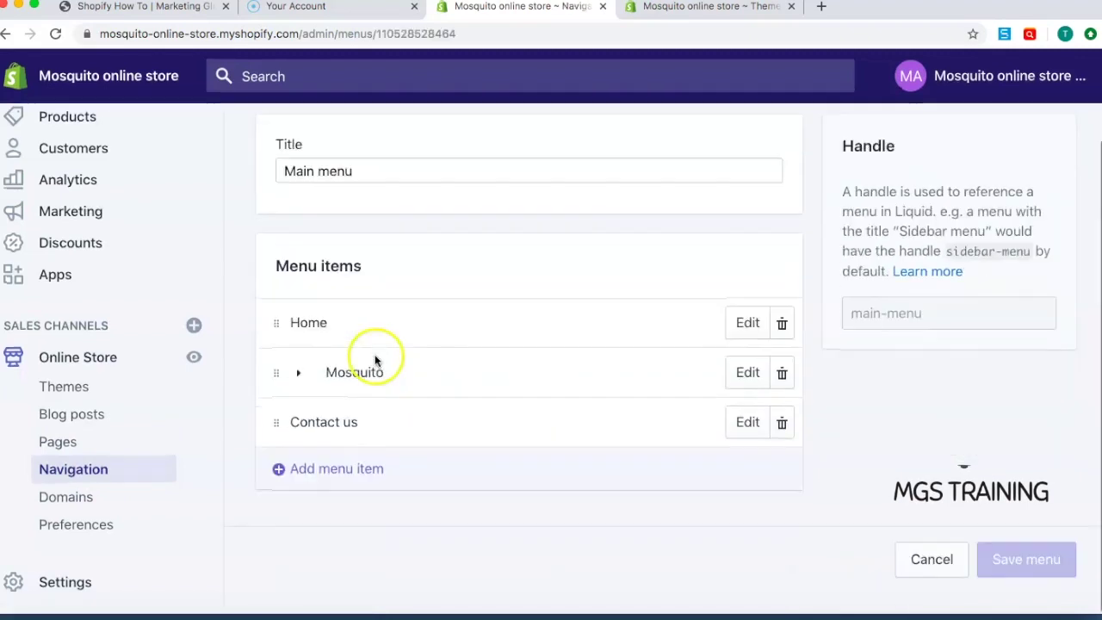
left_click(299, 371)
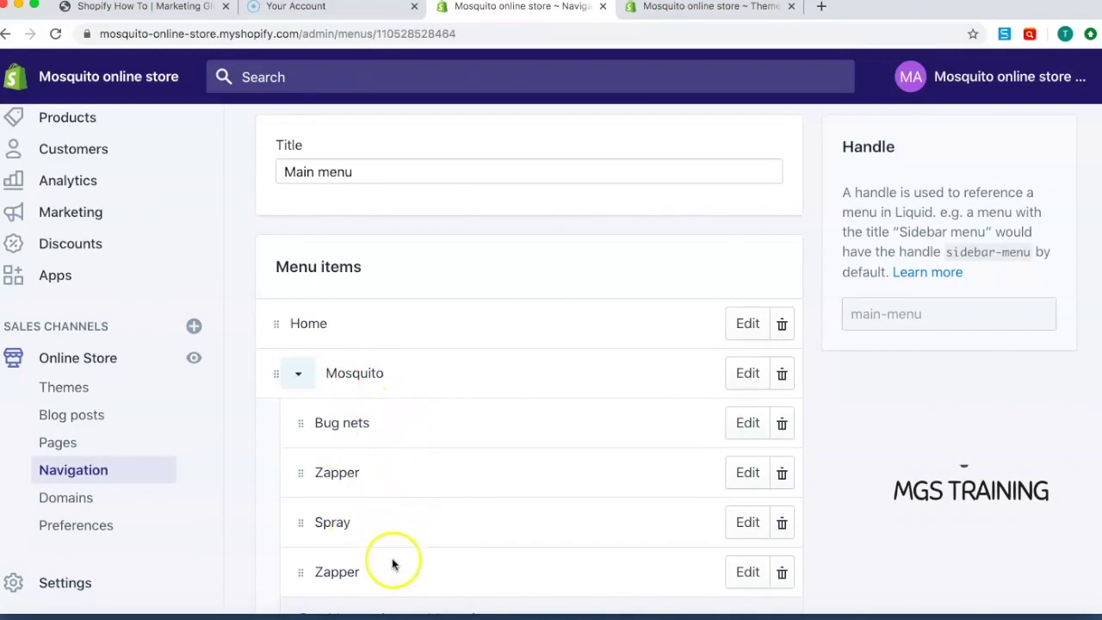
left_click(781, 573)
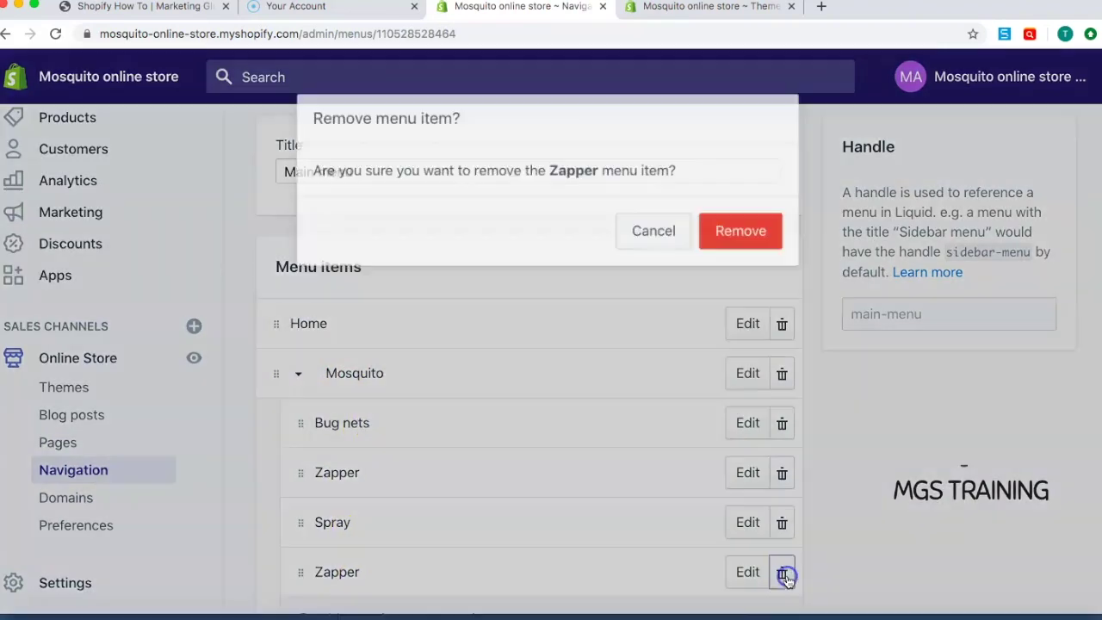
left_click(756, 222)
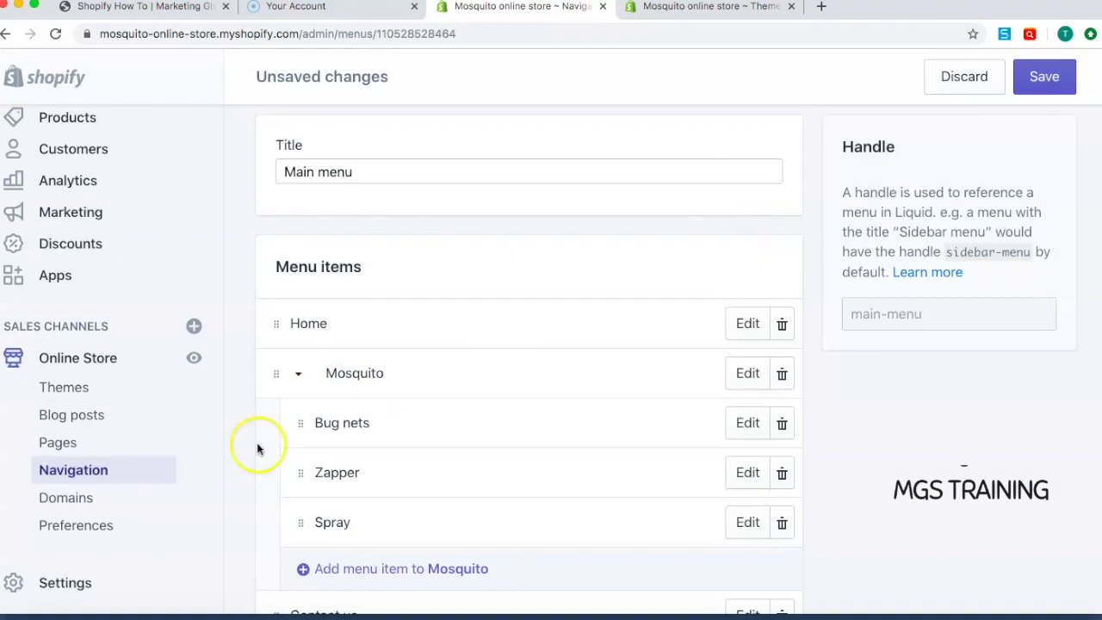
- Try moving Contact us higher in the Main menu's item order, and restore the original order
scroll(227, 465, "down", 3)
mouse_move(275, 509)
left_mouse_down()
mouse_move(278, 421)
mouse_move(322, 386)
mouse_move(292, 383)
mouse_move(298, 468)
mouse_move(246, 513)
mouse_move(275, 498)
mouse_move(291, 568)
mouse_move(337, 382)
mouse_move(268, 475)
mouse_move(280, 533)
mouse_move(271, 232)
left_mouse_up()
left_click_drag(275, 312, 262, 390)
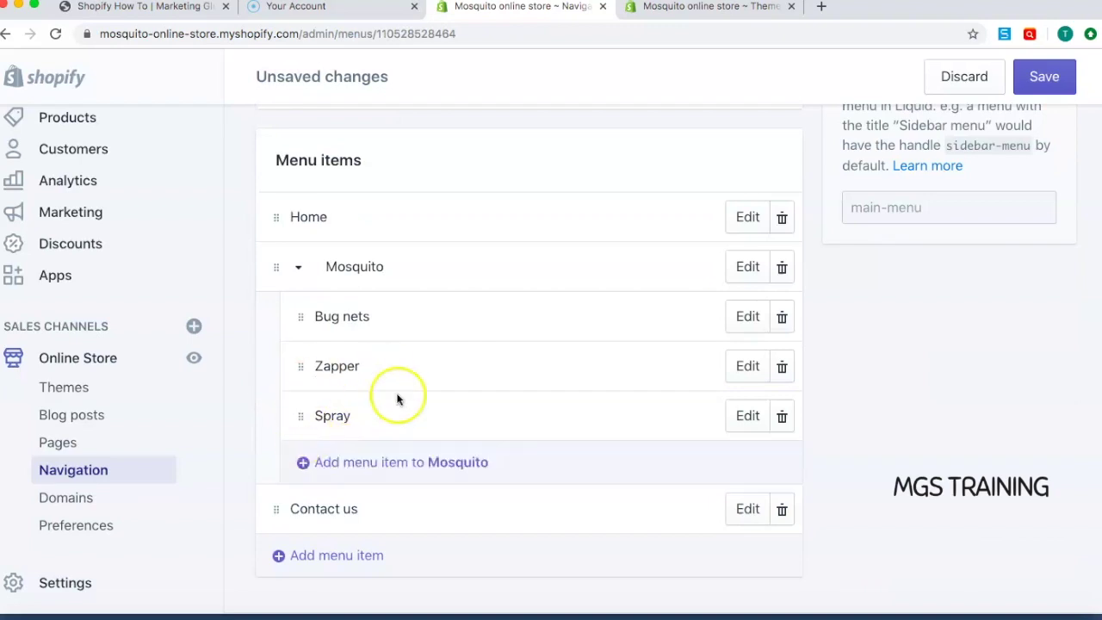
- Add a menu item named Home page under Mosquito, linked to the Home page collection
left_click(340, 465)
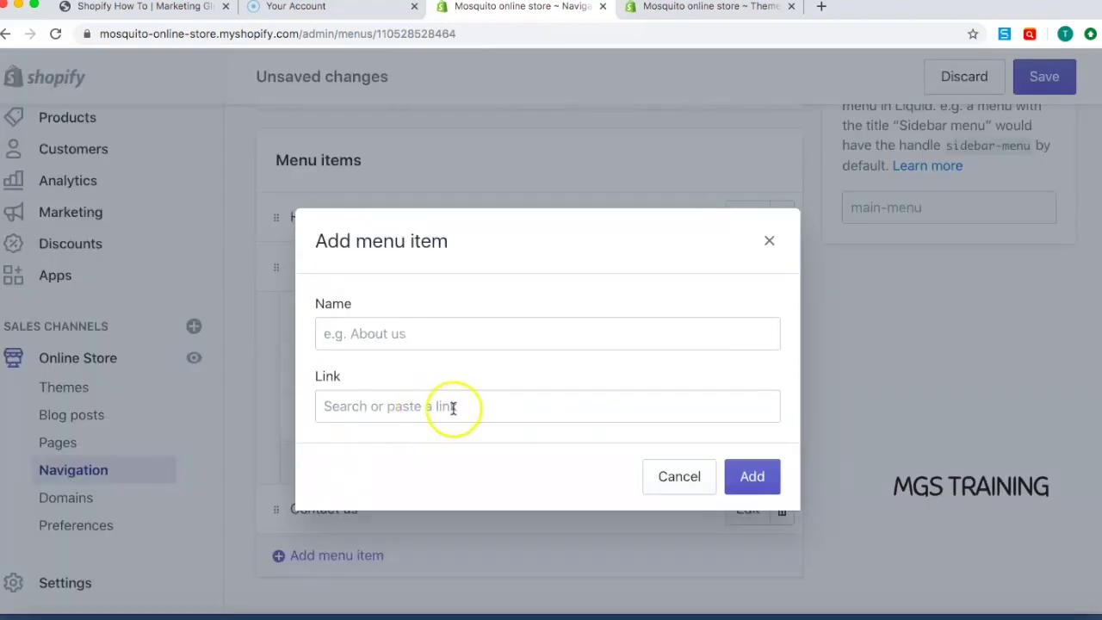
left_click(451, 410)
left_click(396, 226)
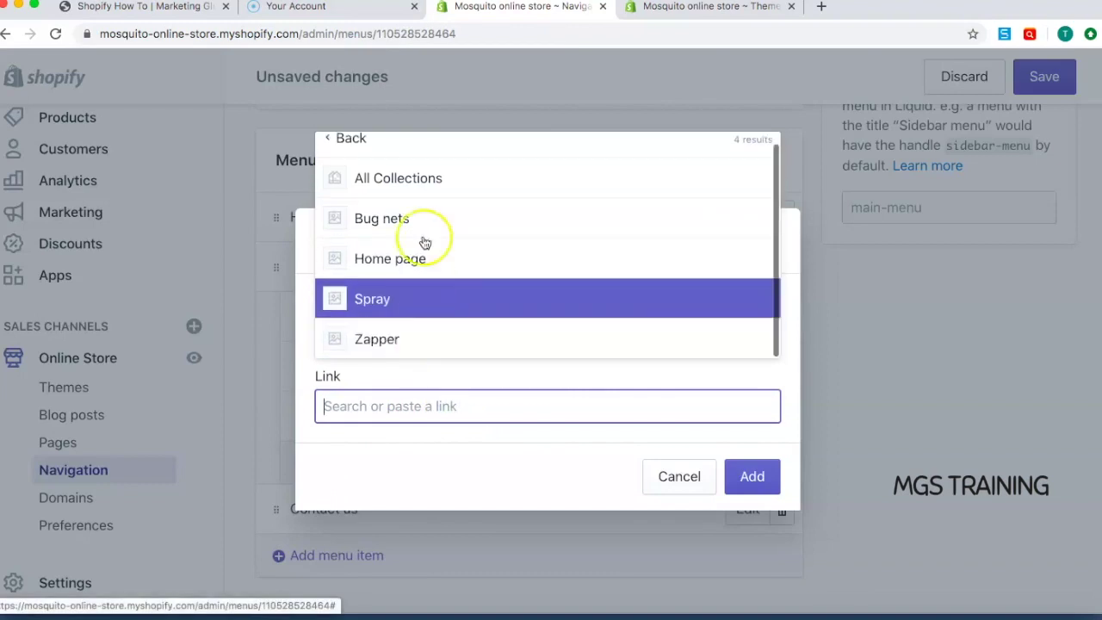
left_click(424, 270)
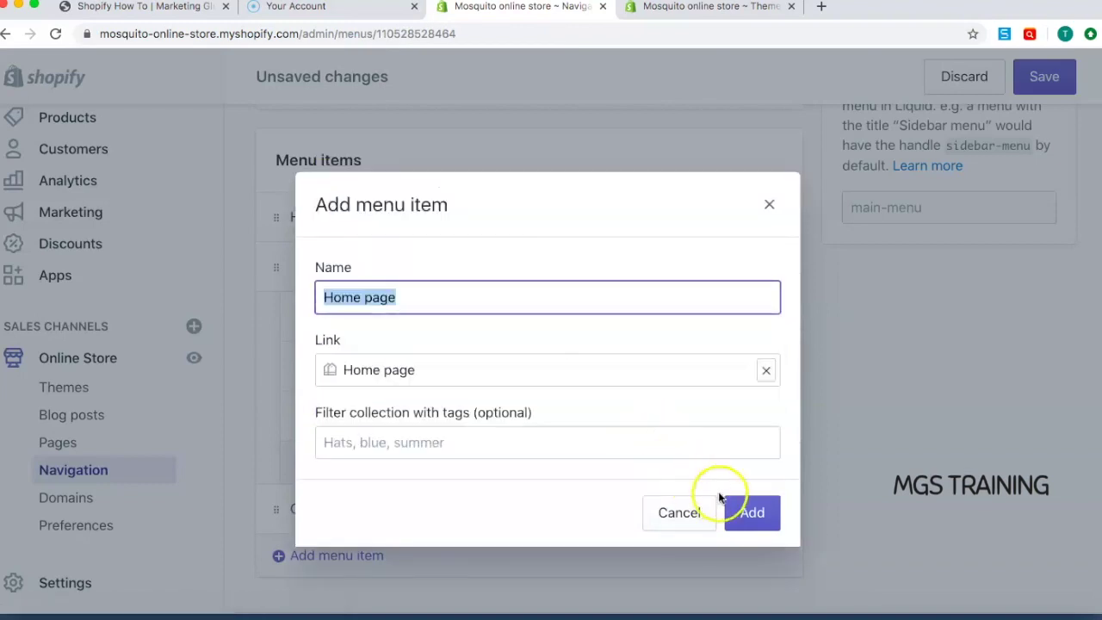
key("Return")
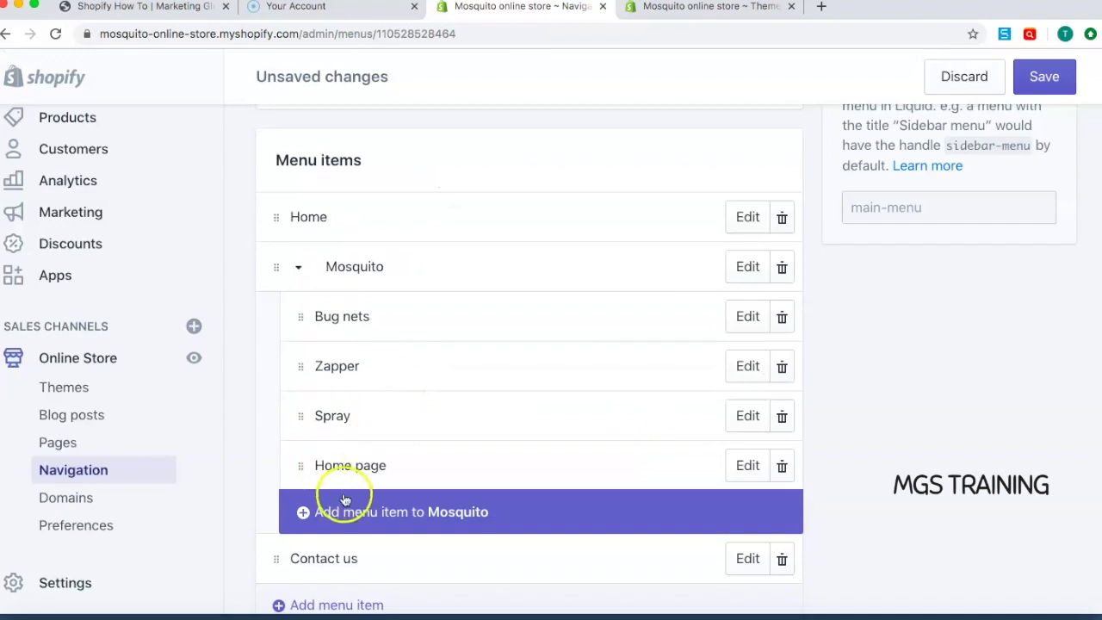
- Look over the Mosquito submenu items and return to the Navigation list of menus
scroll(333, 447, "down", 3)
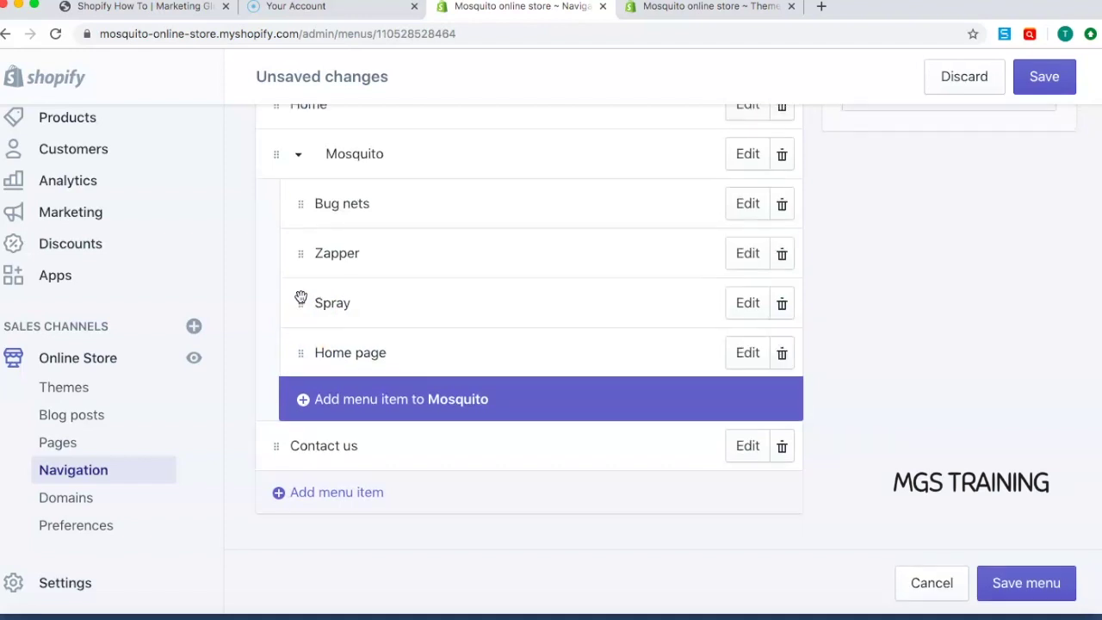
scroll(300, 297, "up", 2)
scroll(300, 296, "down", 1)
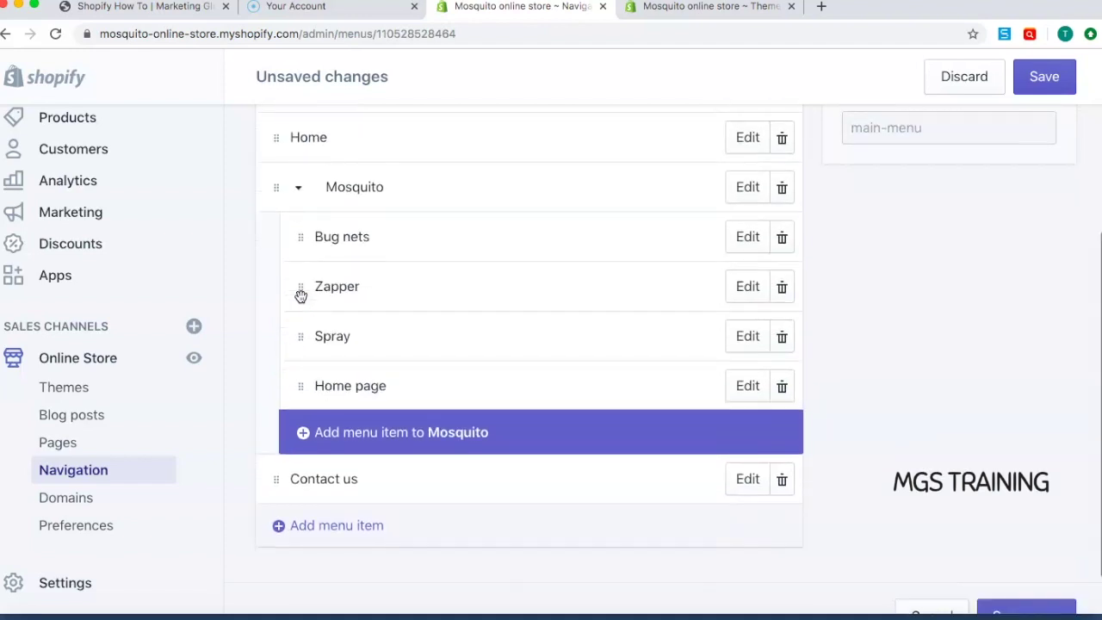
left_click(76, 469)
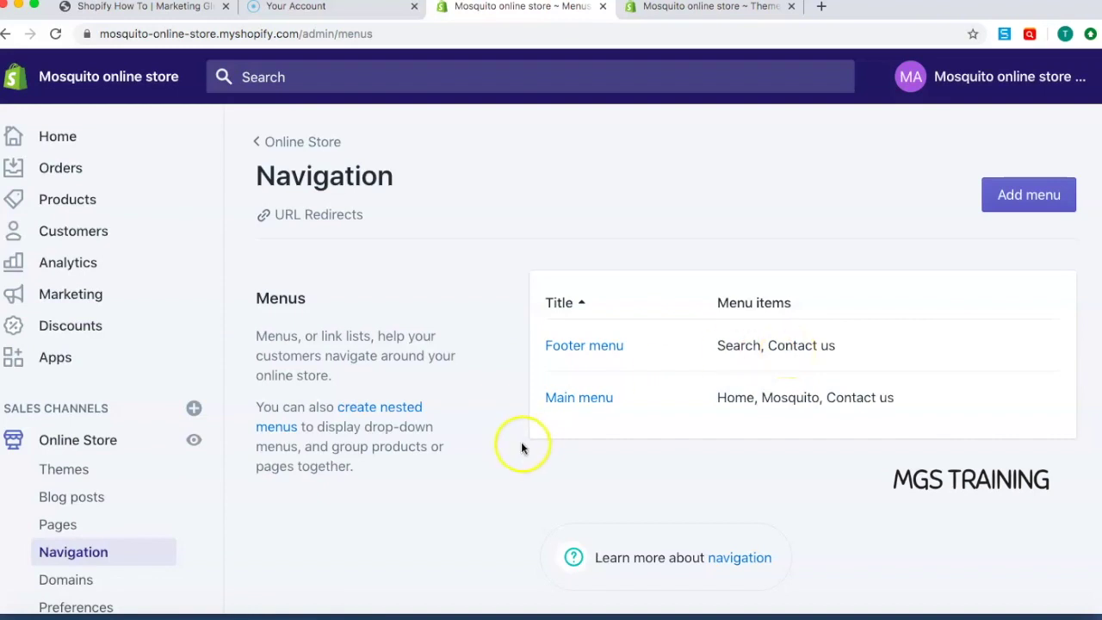
- View the online store's Domains page and highlight the primary domain name
scroll(233, 480, "down", 2)
scroll(207, 465, "down", 3)
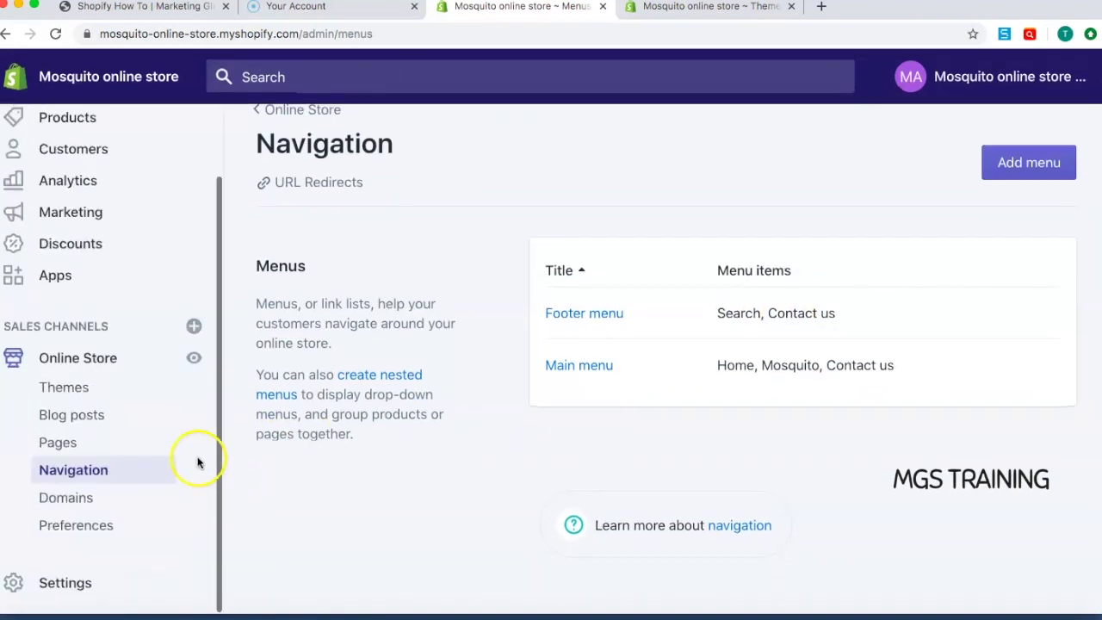
left_click(63, 505)
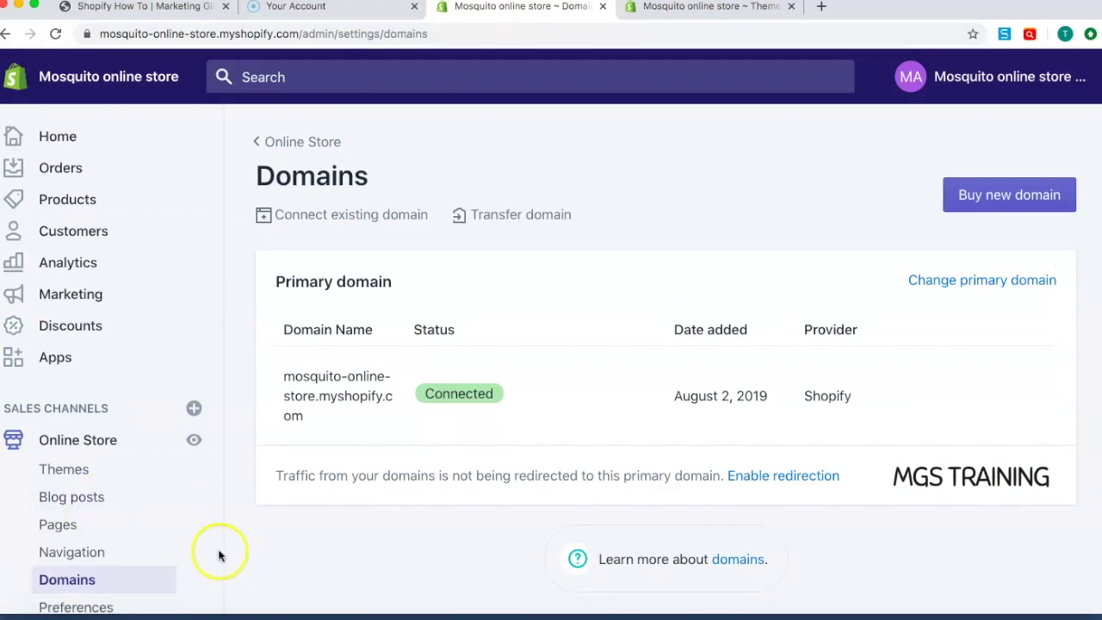
left_click_drag(303, 417, 285, 376)
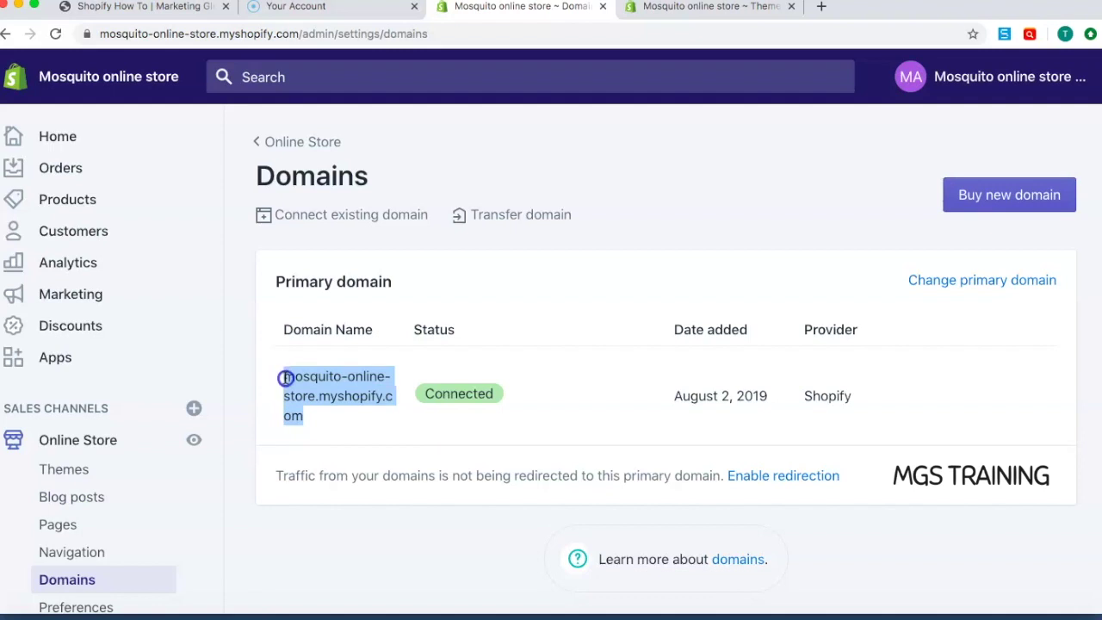
- Open the online store's Preferences and review the homepage title and meta description fields
scroll(238, 531, "down", 1)
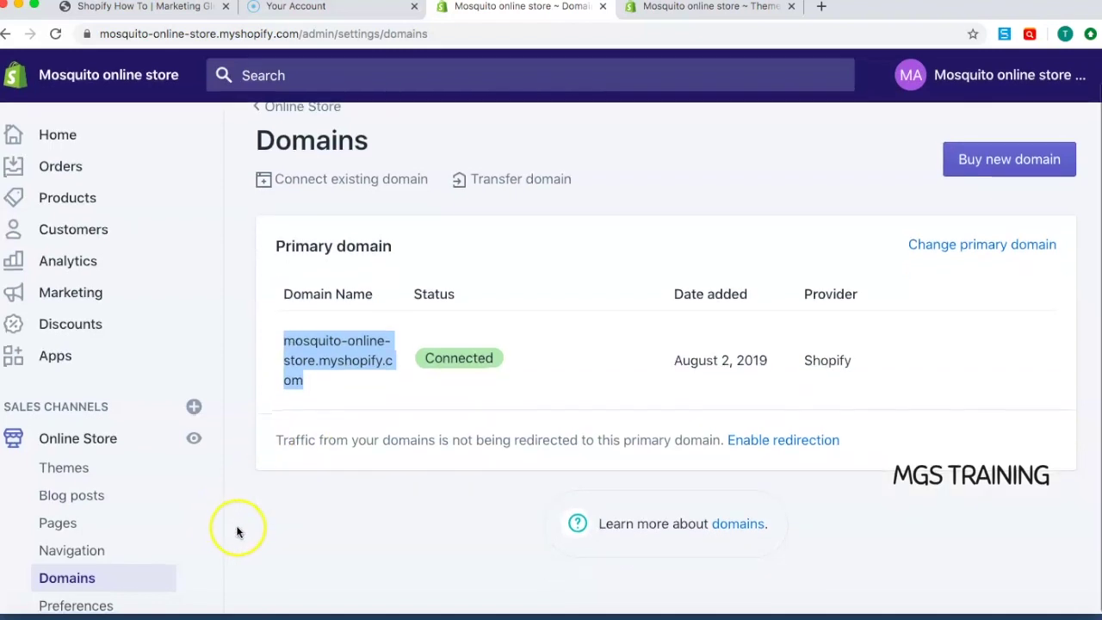
scroll(147, 492, "down", 2)
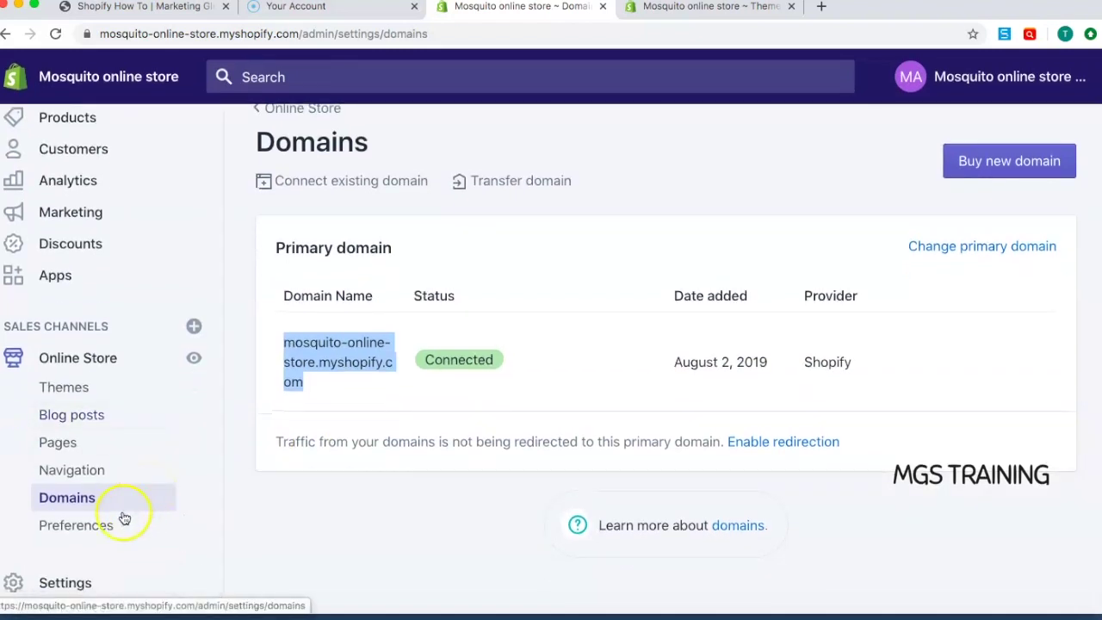
left_click(102, 528)
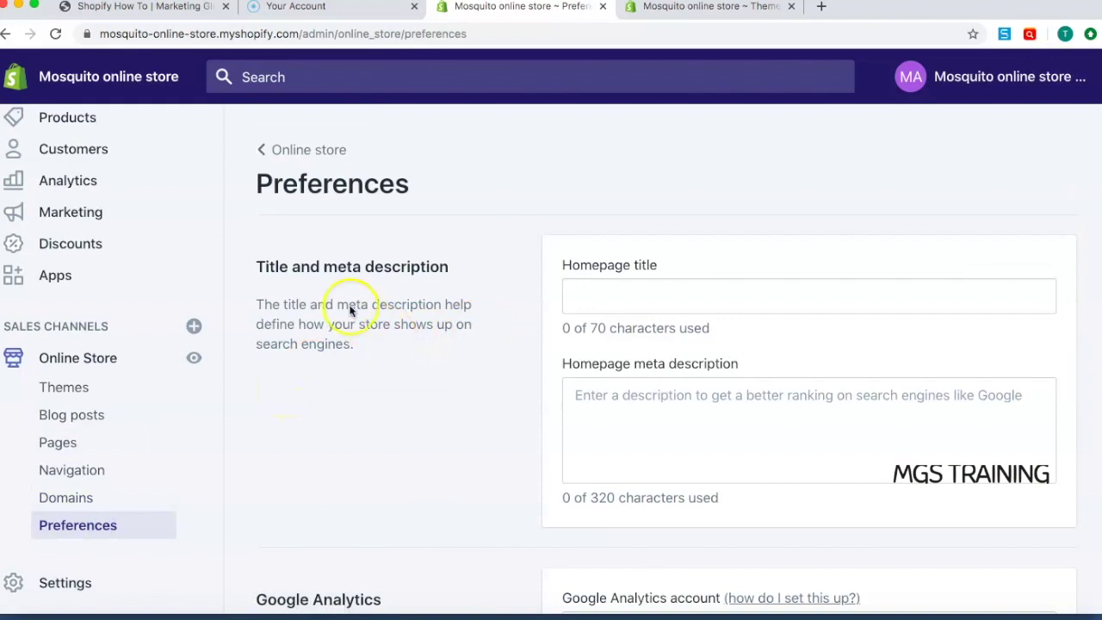
left_click(584, 290)
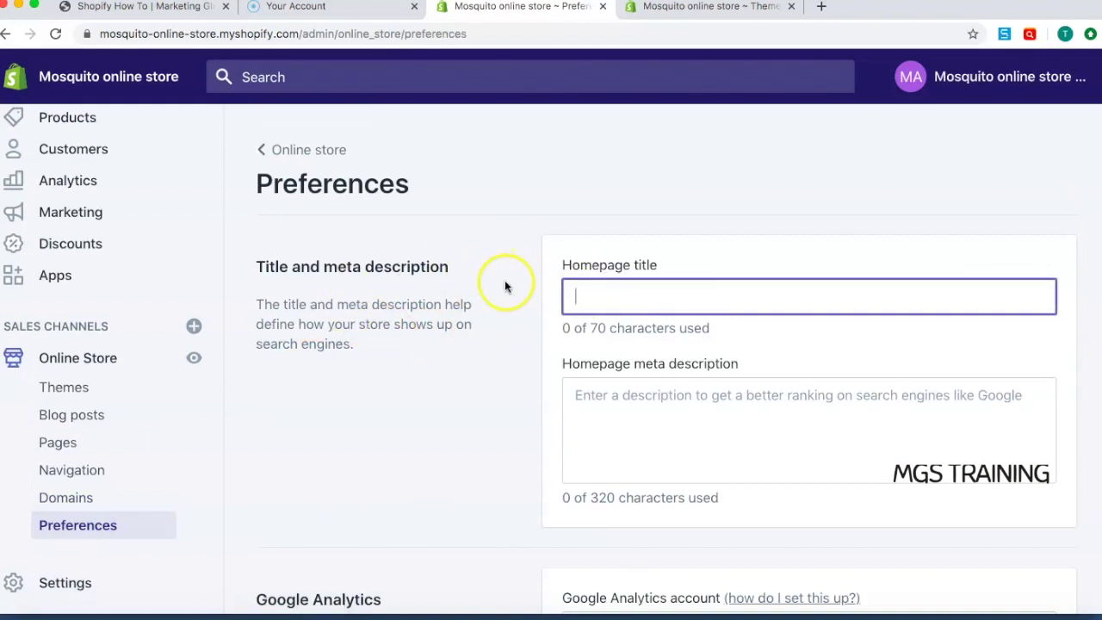
scroll(506, 287, "down", 2)
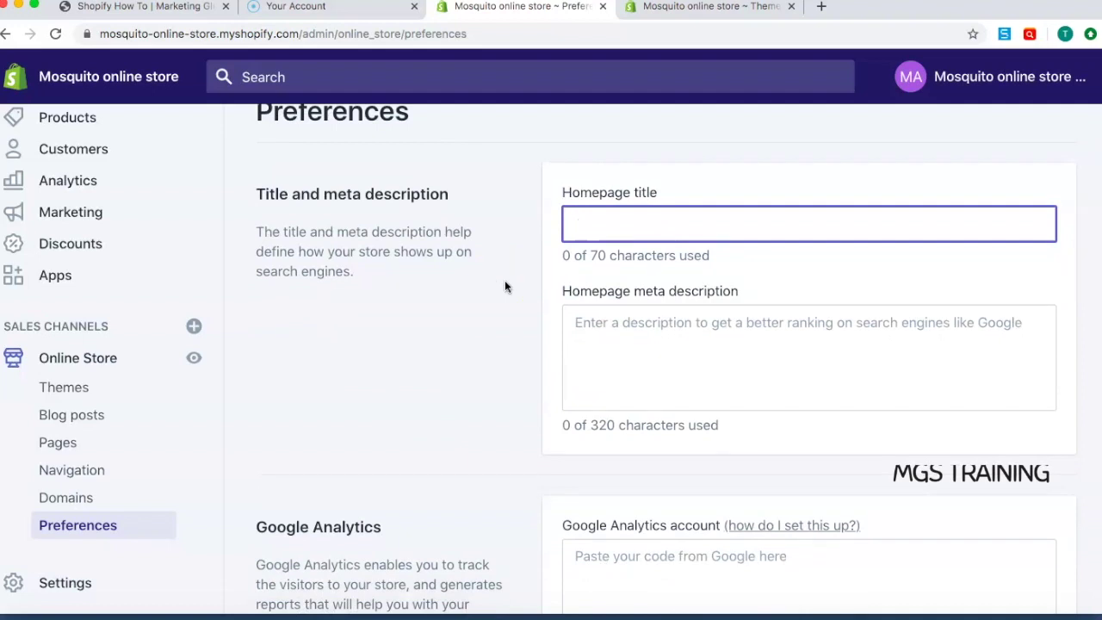
scroll(506, 287, "down", 2)
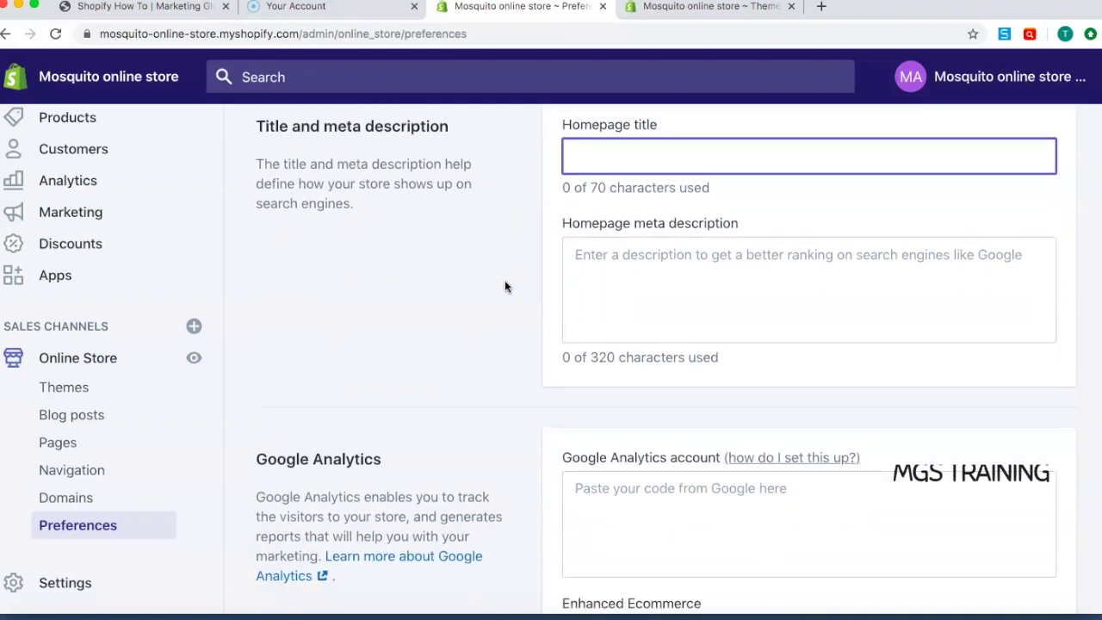
scroll(505, 287, "up", 1)
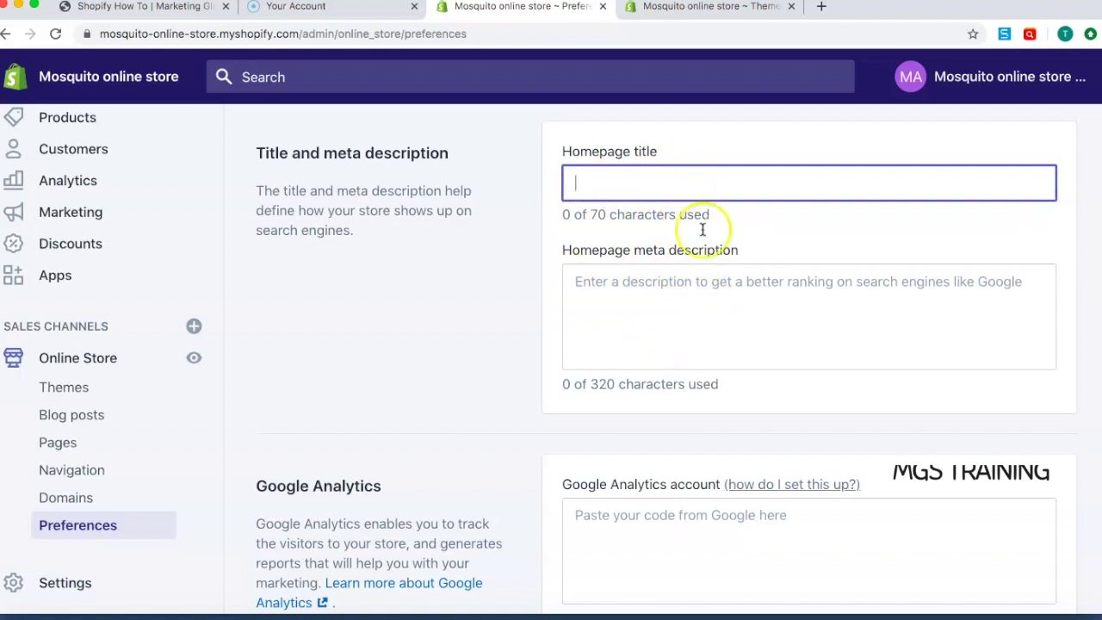
- Review the Google Analytics section of the preferences and activate its account code field
scroll(527, 218, "down", 4)
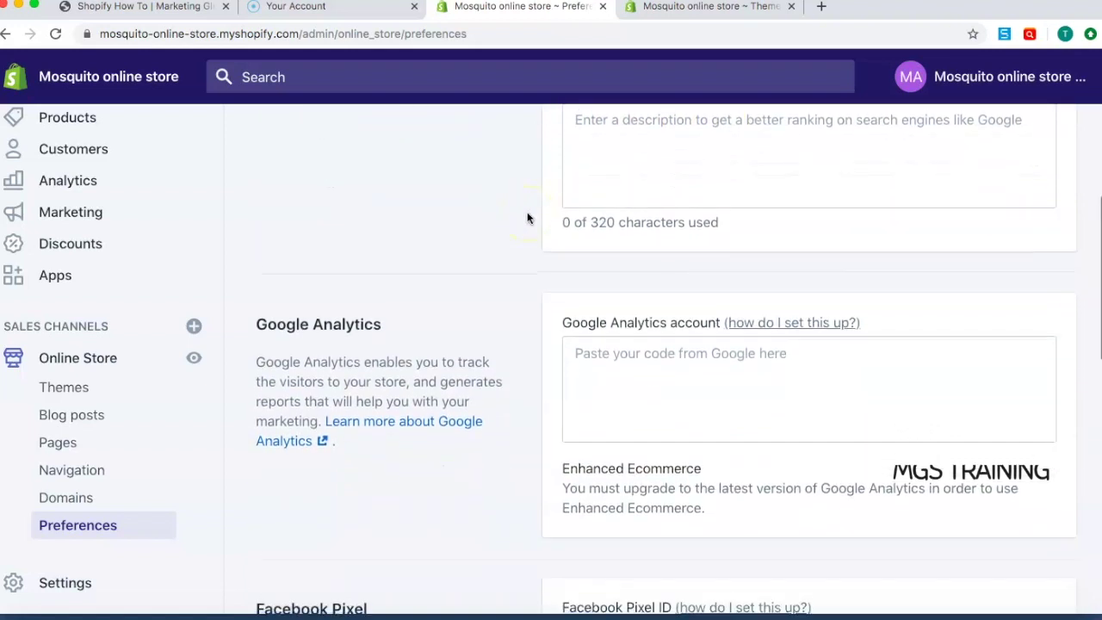
scroll(527, 217, "down", 2)
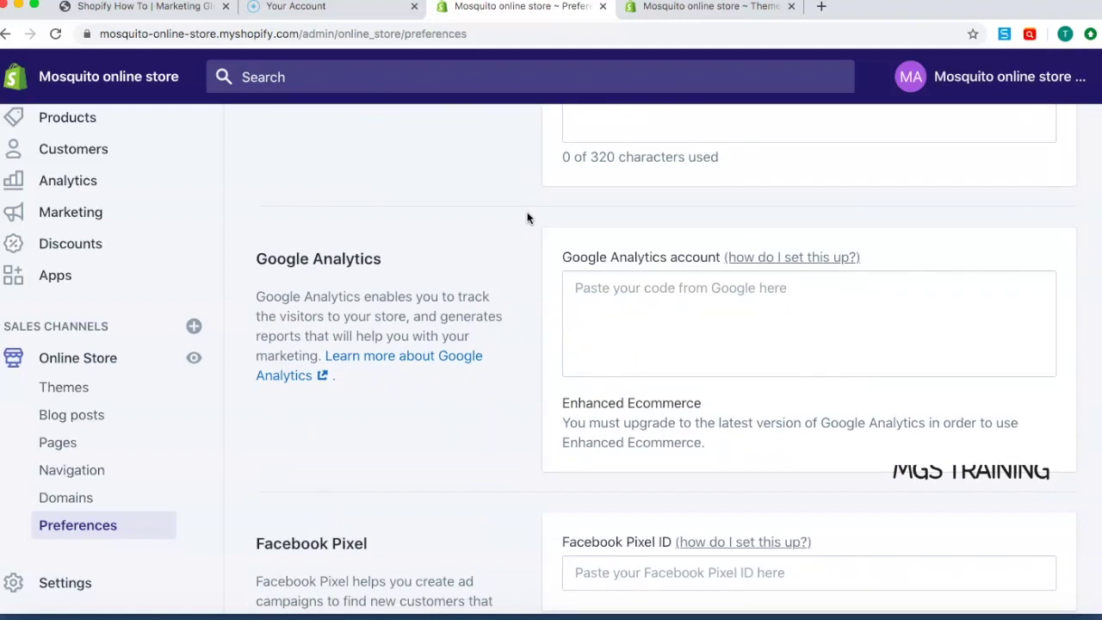
left_click(604, 331)
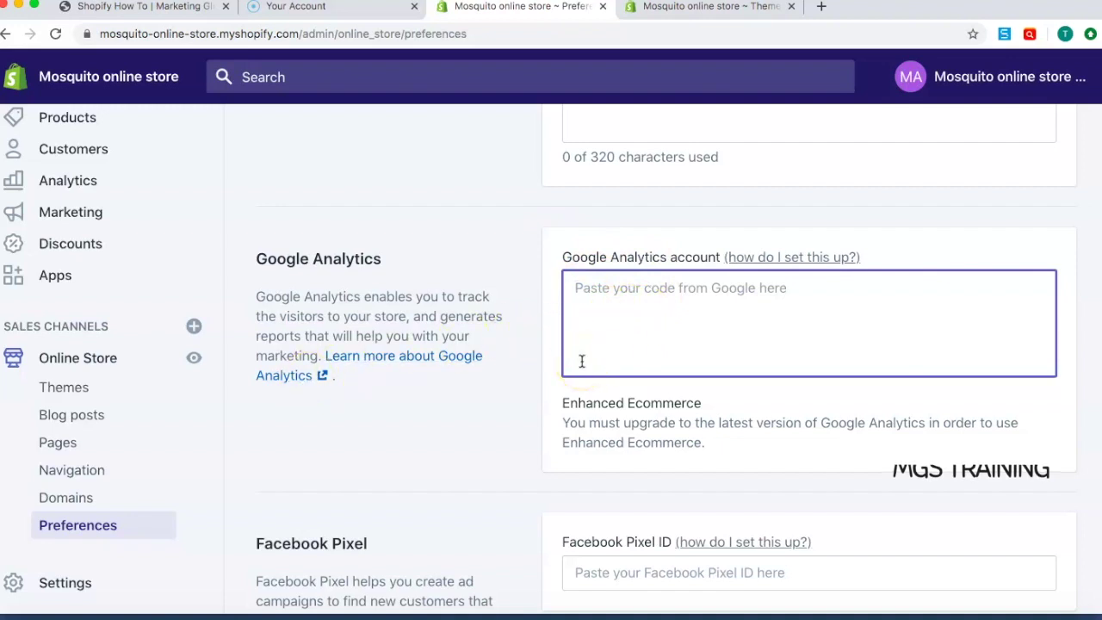
left_click(585, 302)
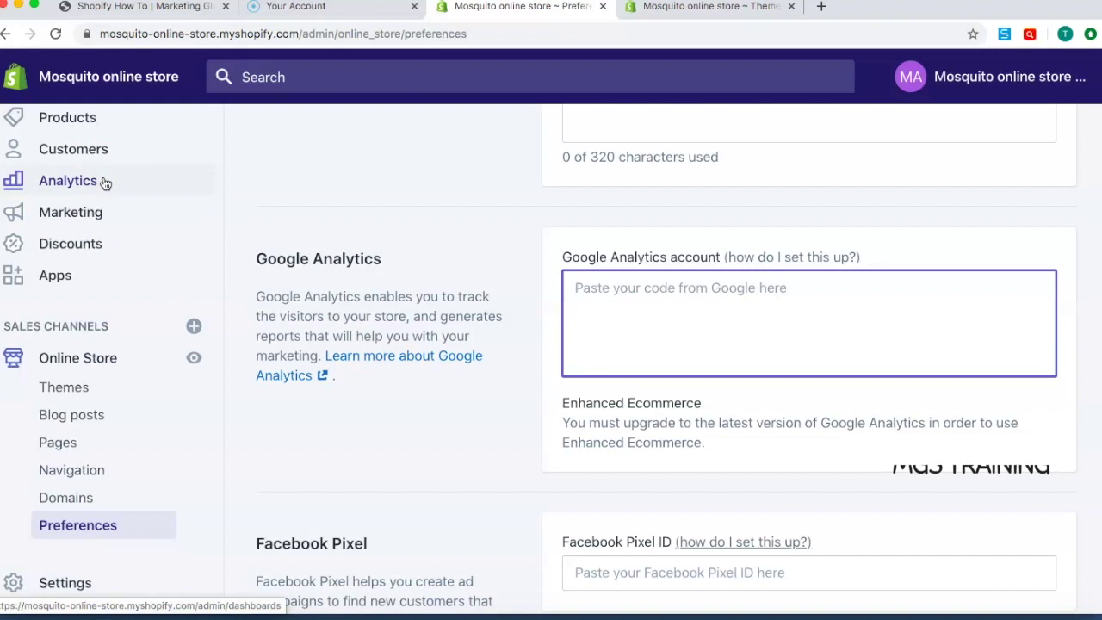
- Look over the Facebook Pixel section of the store preferences
scroll(428, 416, "down", 5)
scroll(429, 417, "down", 1)
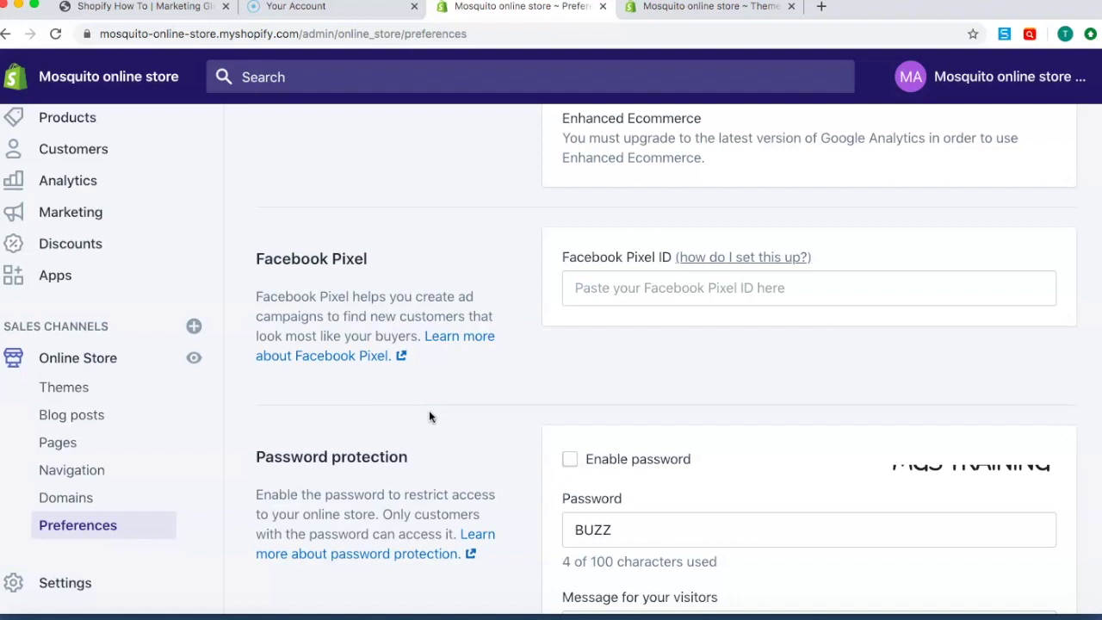
scroll(430, 413, "down", 2)
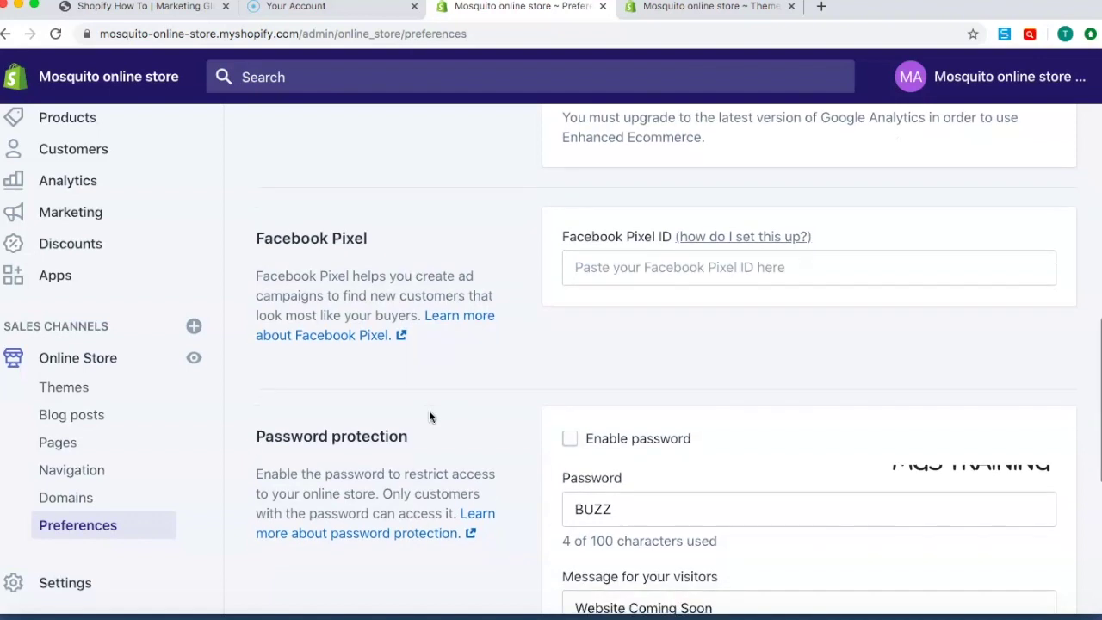
scroll(430, 416, "down", 1)
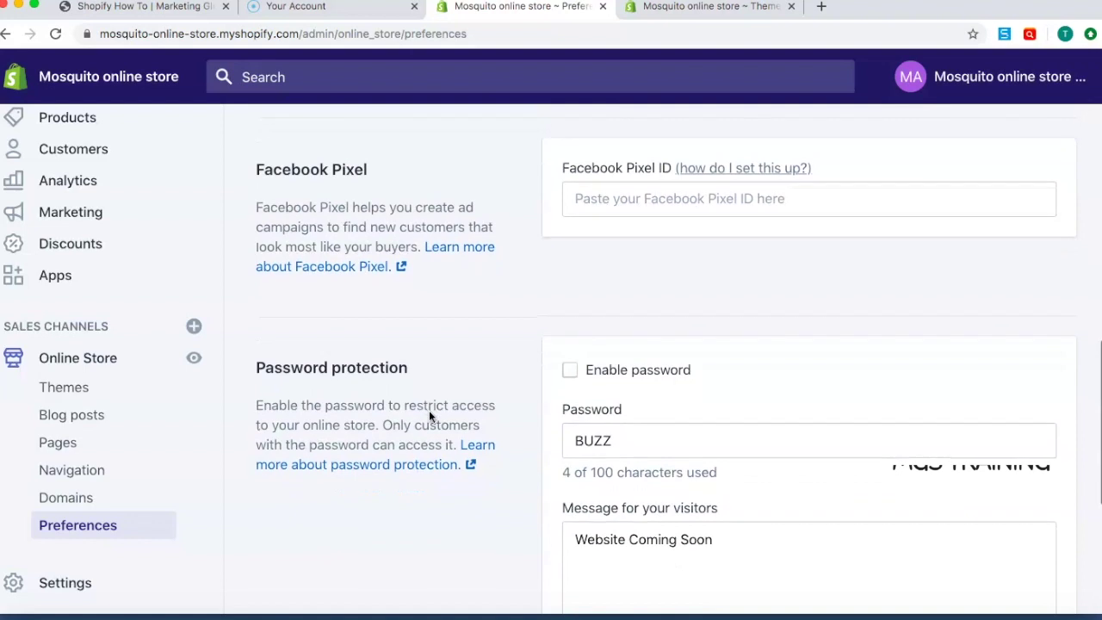
- Review the password protection settings, including the message for visitors, and the checkout protection option
scroll(429, 416, "down", 3)
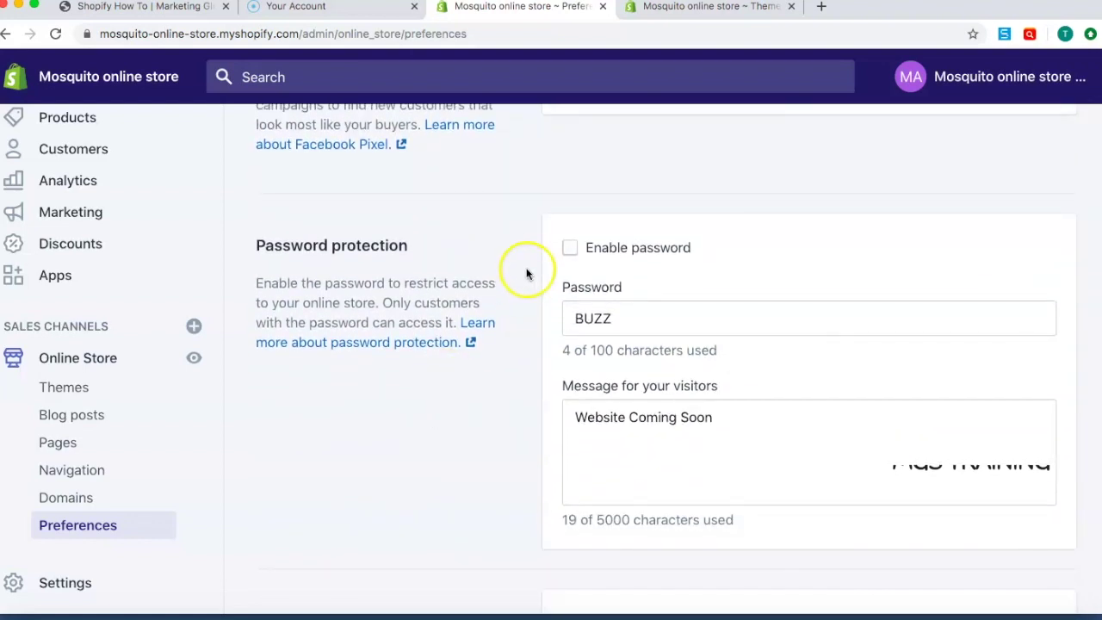
scroll(529, 267, "down", 2)
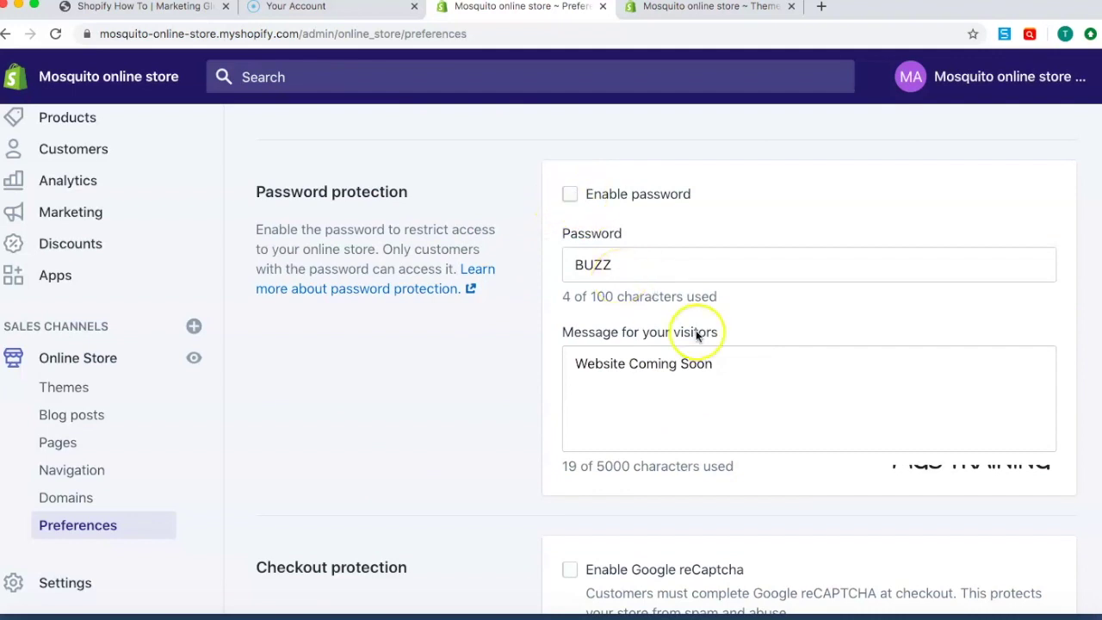
left_click(713, 365)
scroll(480, 391, "down", 2)
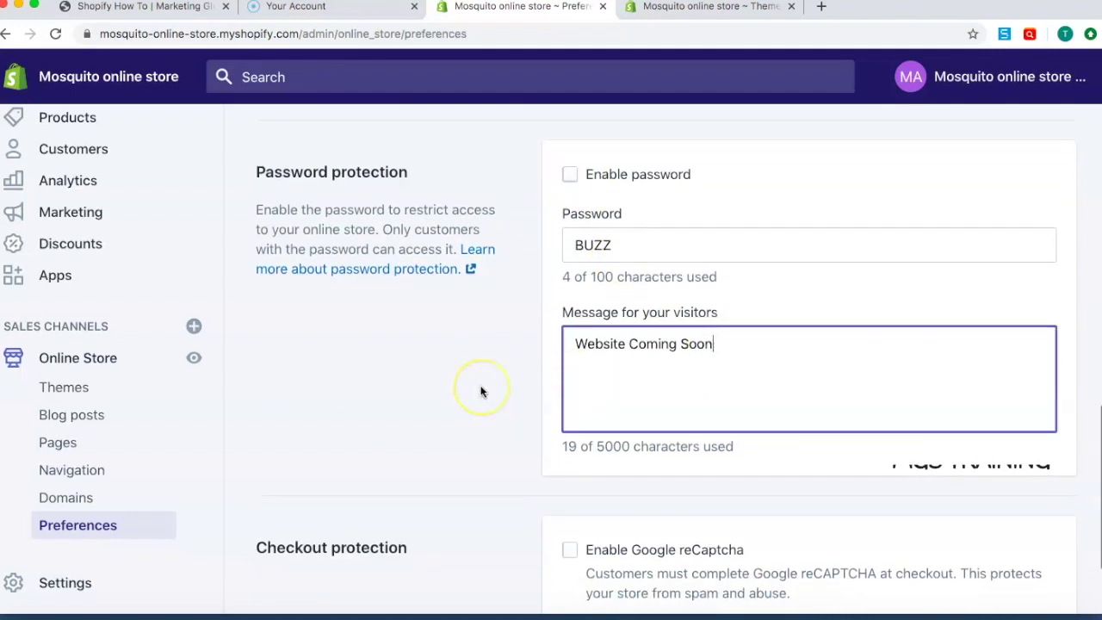
scroll(498, 387, "down", 2)
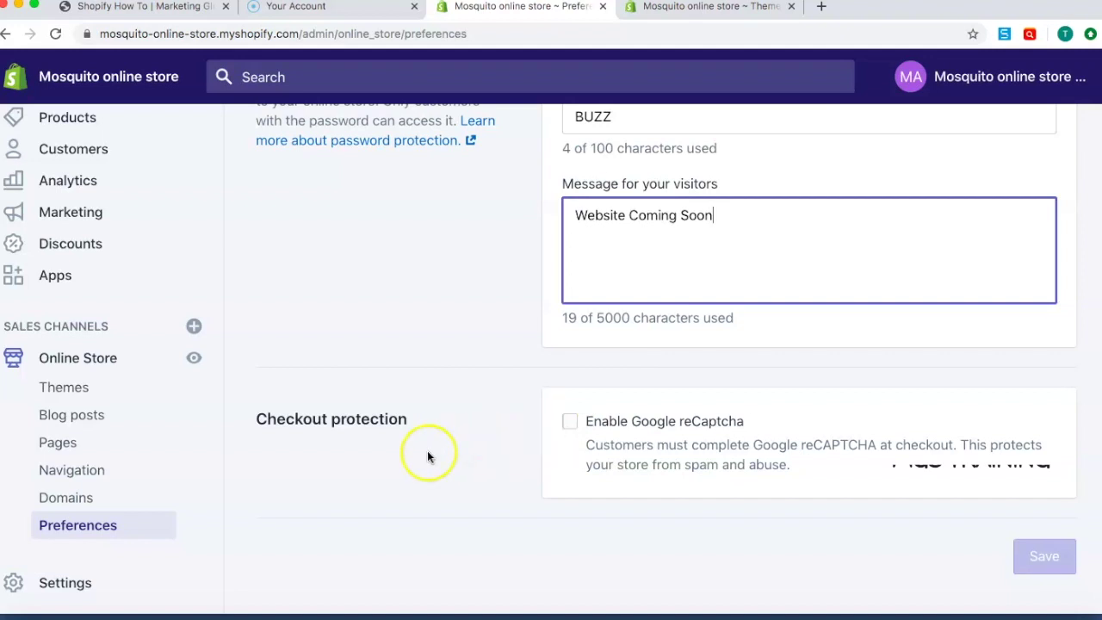
scroll(159, 508, "down", 2)
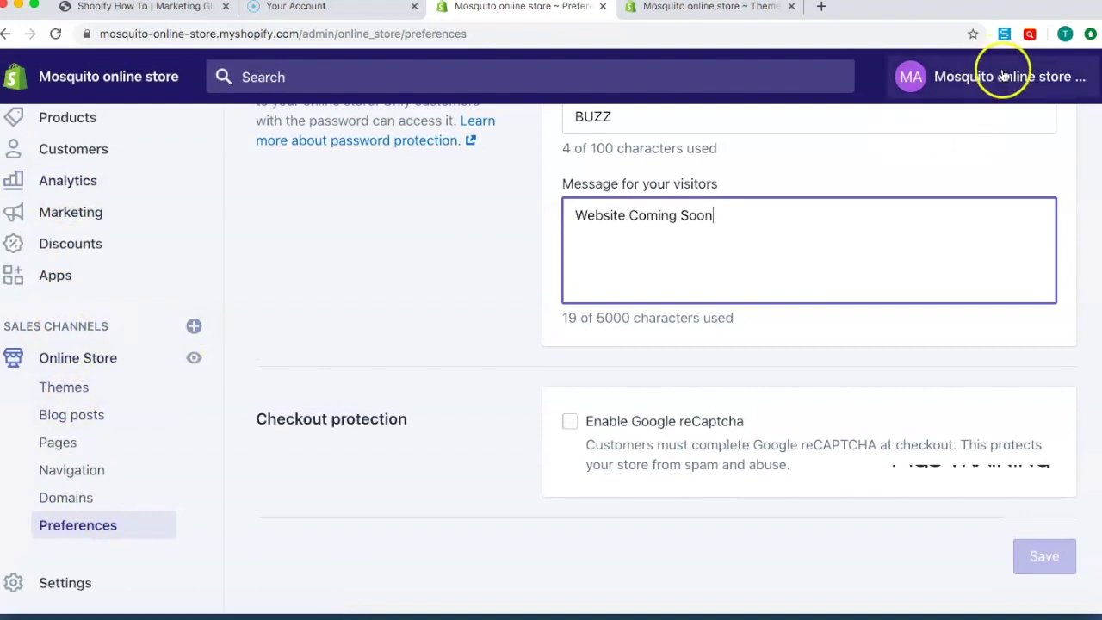
- Return to the online store's Themes page and open the store's Settings overview
left_click(77, 358)
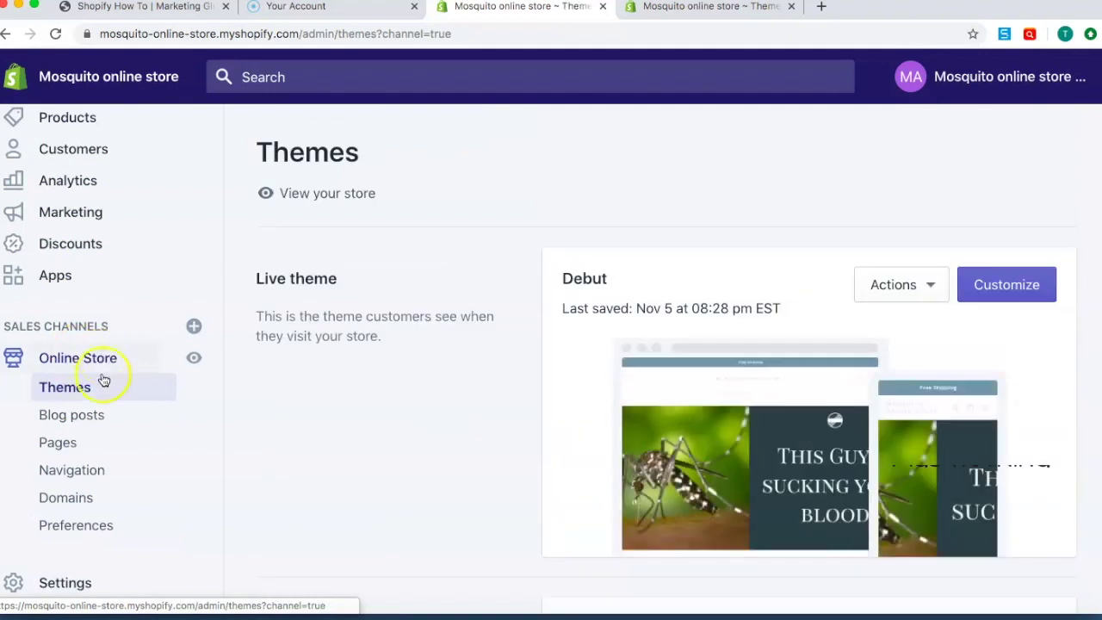
left_click(68, 584)
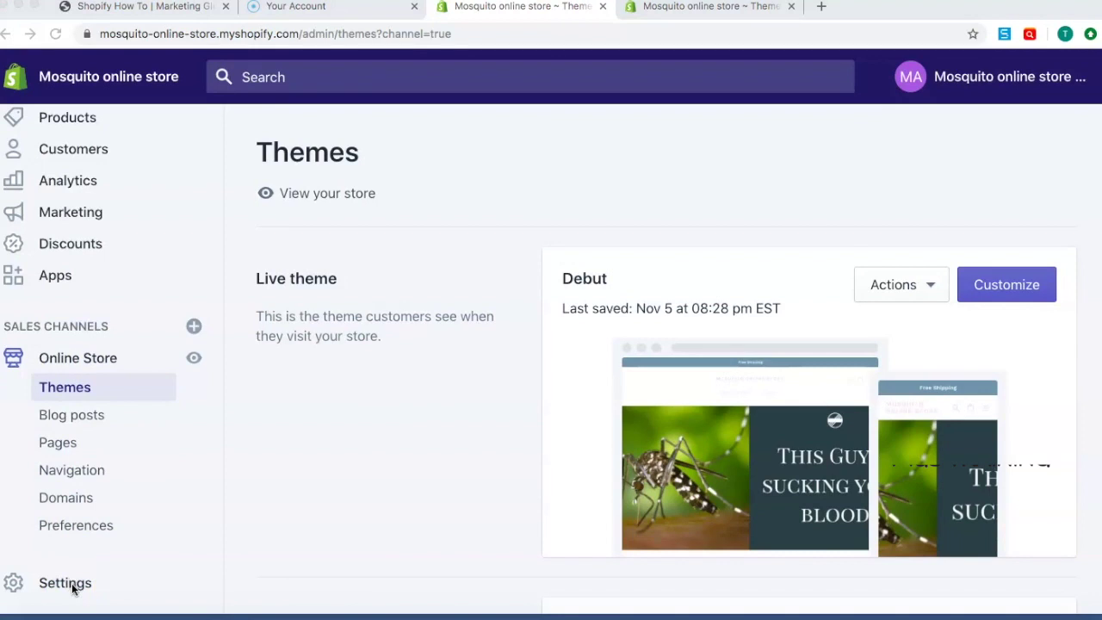
left_click(72, 587)
left_click(69, 589)
mouse_move(141, 289)
left_mouse_down()
mouse_move(139, 265)
mouse_move(142, 277)
left_mouse_up()
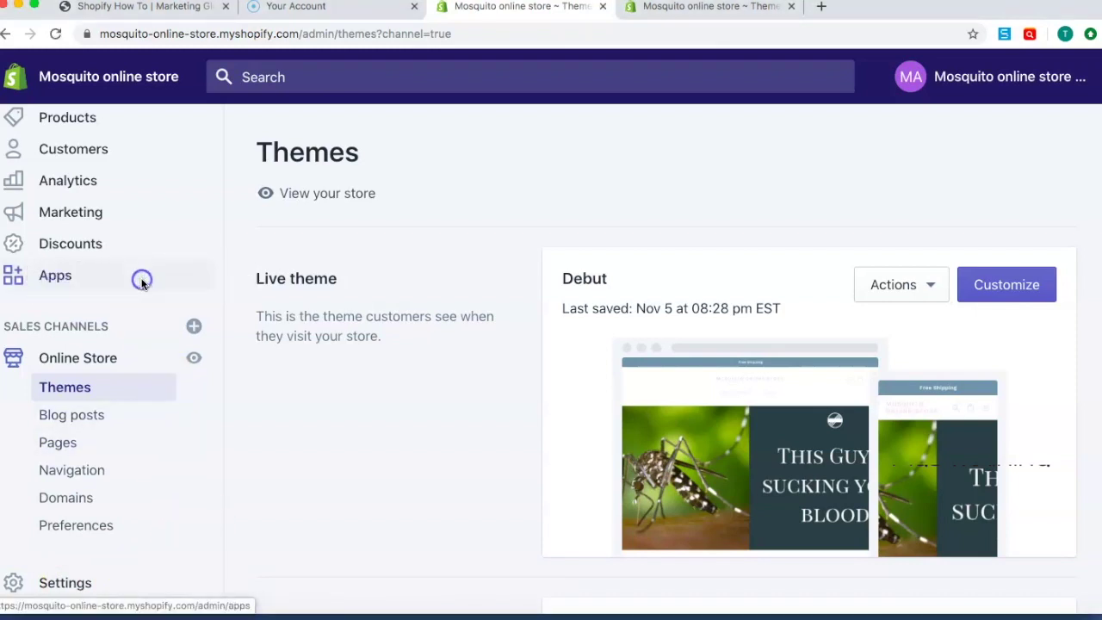
left_click(64, 584)
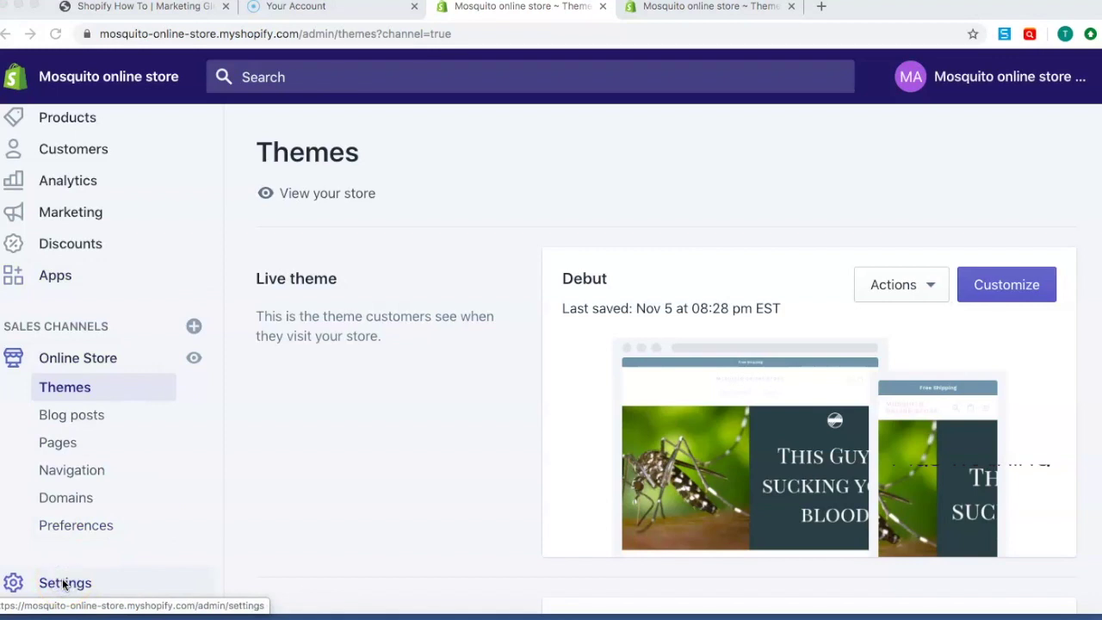
left_click(31, 594)
left_click(311, 218)
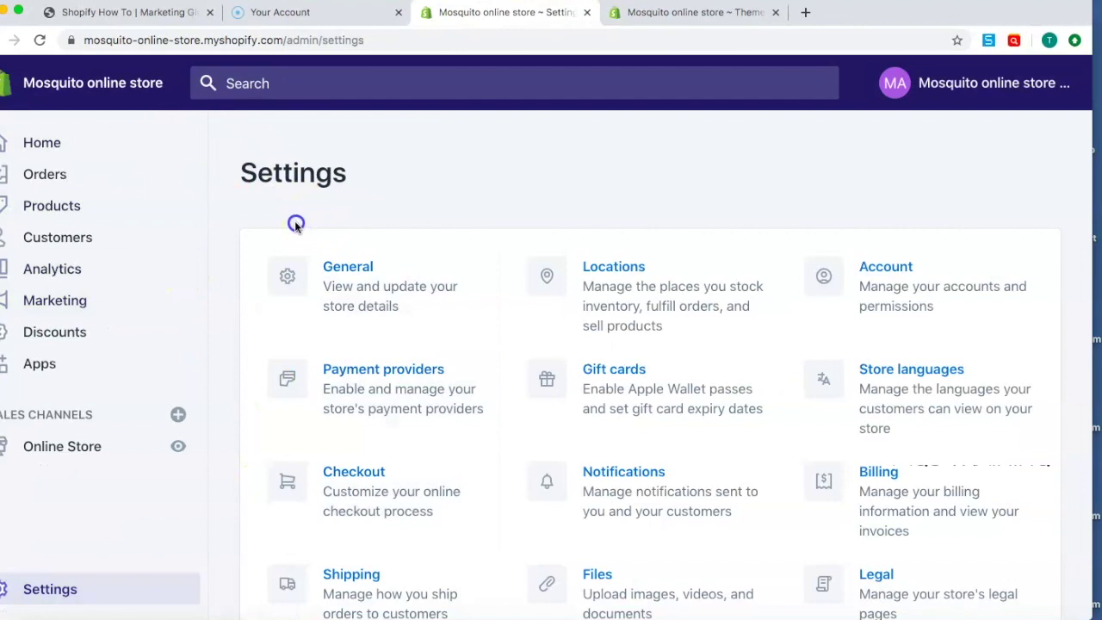
- Look through the Settings categories, from General and Payment providers down to Taxes and Sales channels
scroll(366, 348, "down", 2)
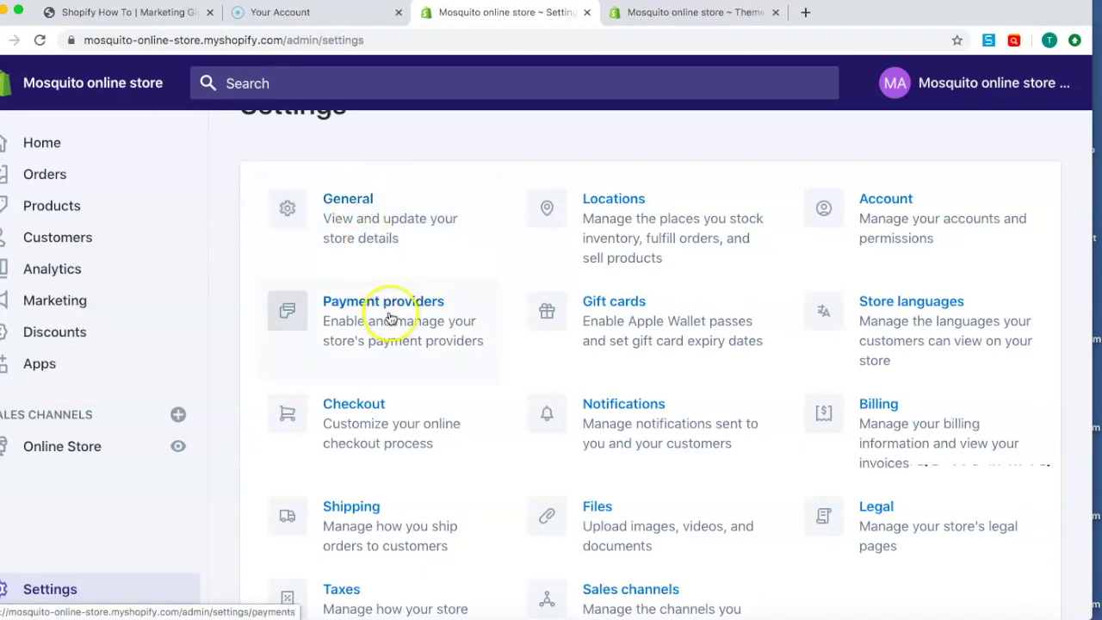
scroll(352, 396, "down", 2)
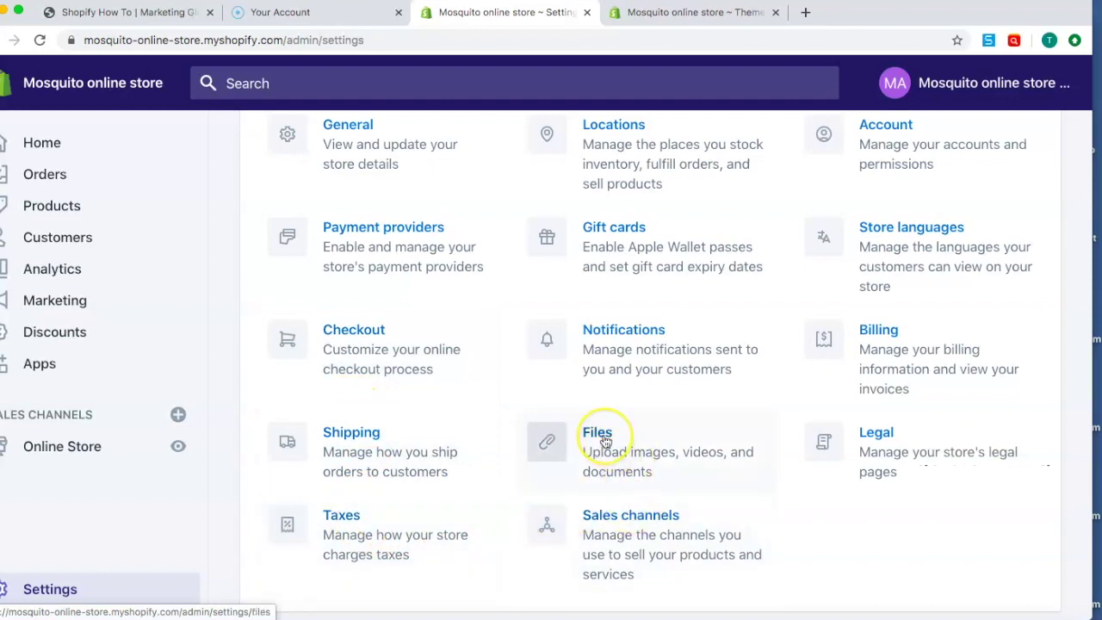
scroll(603, 440, "up", 2)
left_click(616, 404)
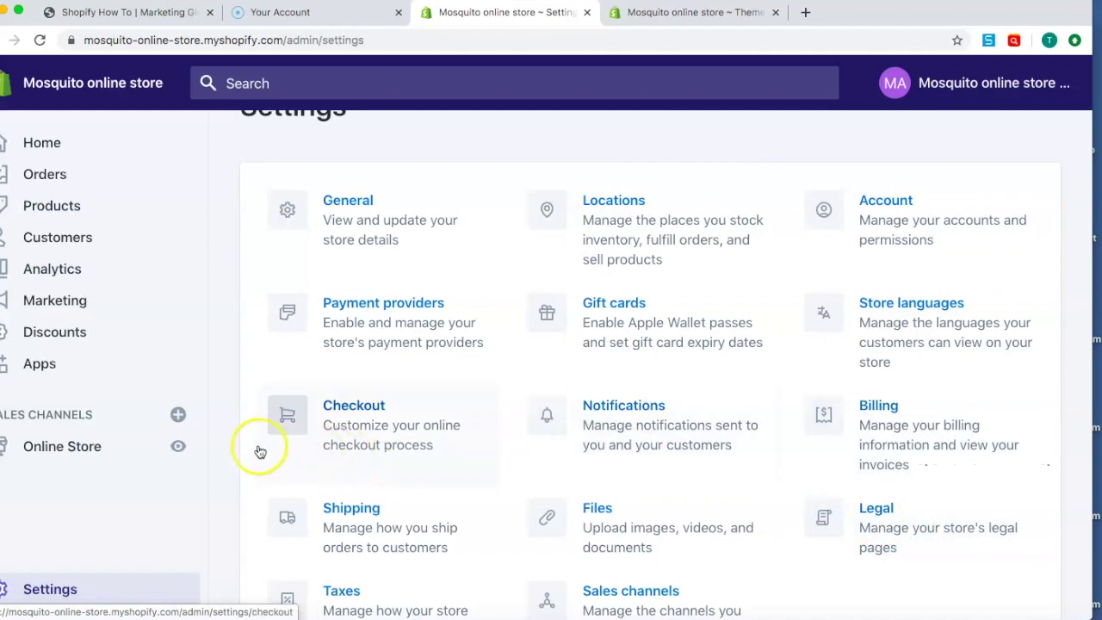
scroll(259, 451, "down", 2)
scroll(260, 451, "down", 1)
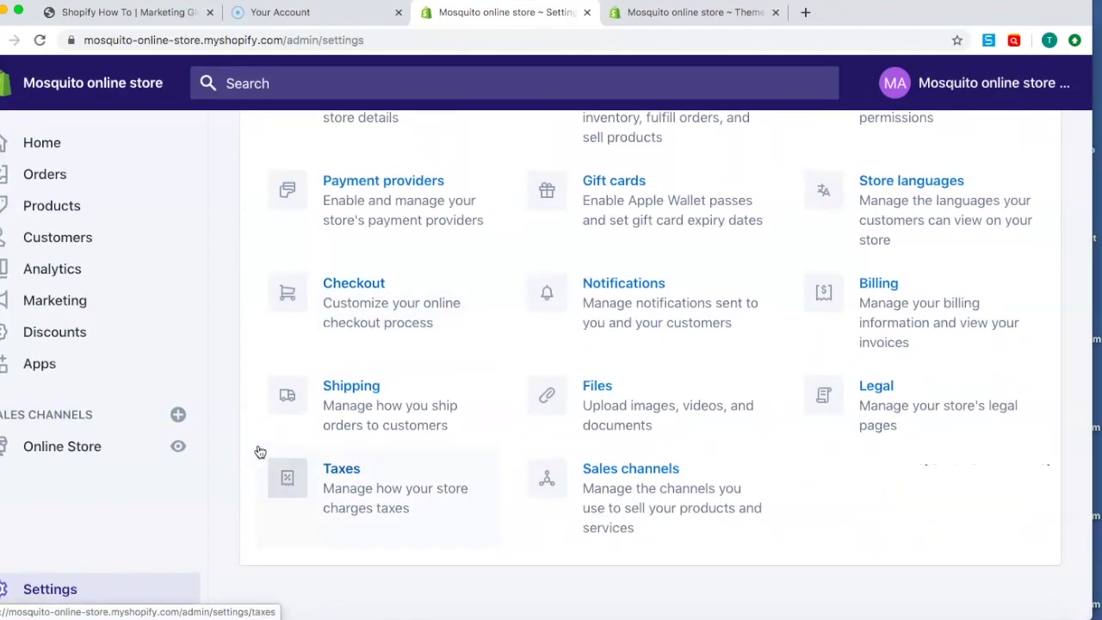